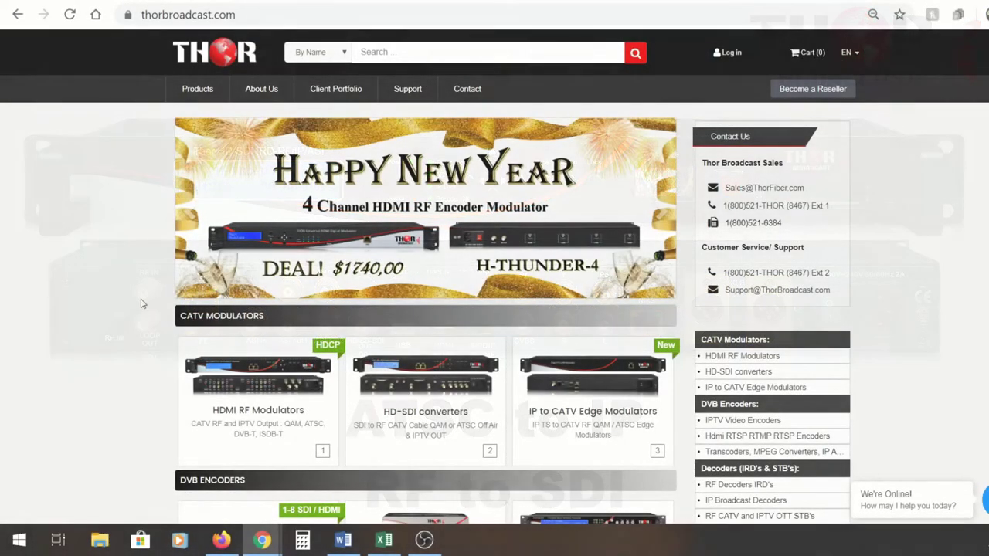
{"action": "scroll", "coordinate": [141, 303], "scroll_direction": "down", "scroll_amount": 4}
{"action": "scroll", "coordinate": [141, 303], "scroll_direction": "down", "scroll_amount": 4}
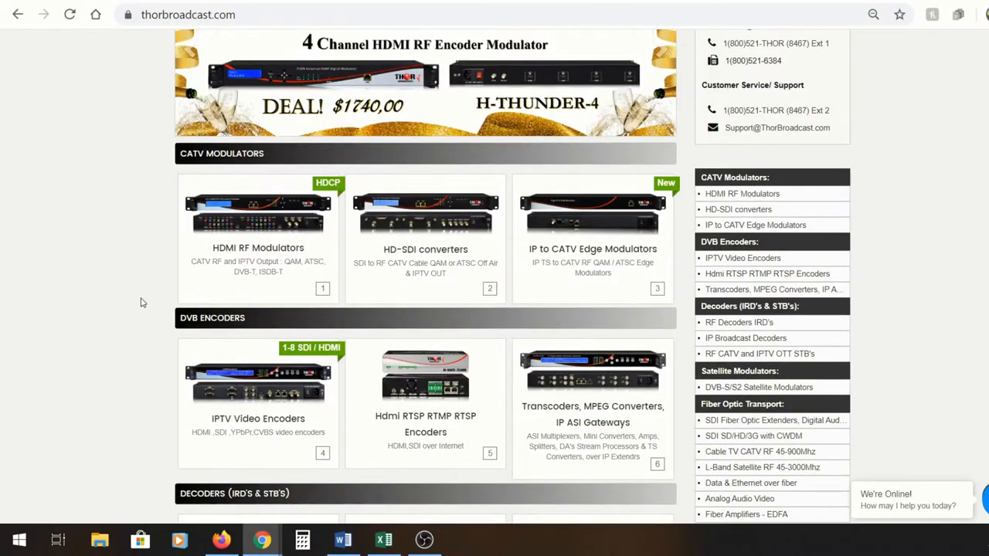
Navigate from RF Decoders IRD's to the ATSC off-air H-IRD-V3 product page
{"action": "left_click", "coordinate": [258, 394]}
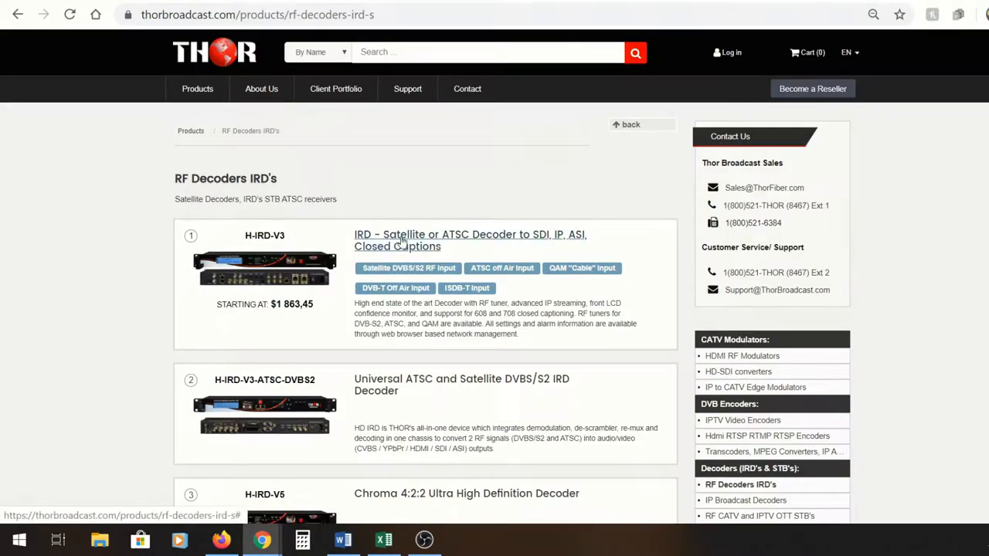
{"action": "left_click", "coordinate": [504, 270]}
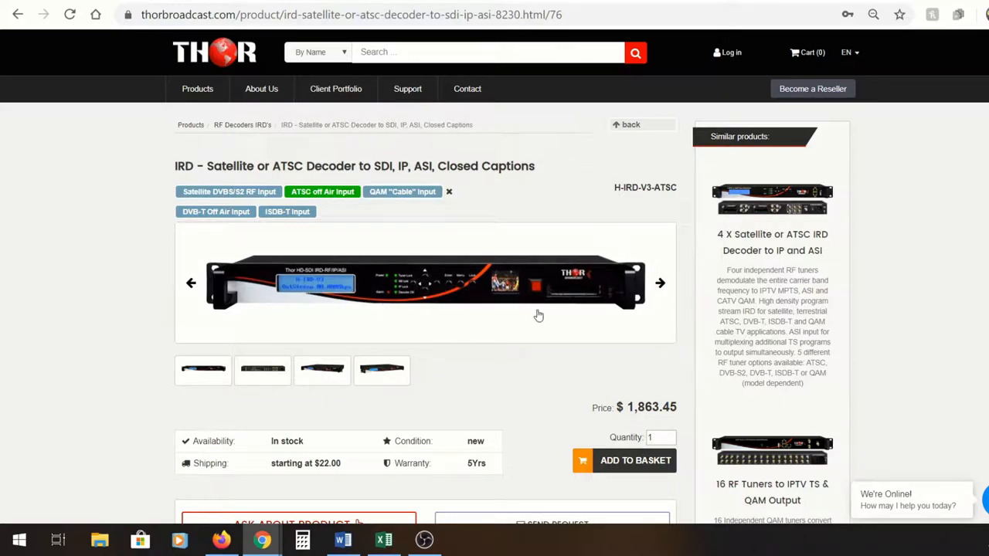
View the rear-panel photo and highlight the H-IRD-V3 model variants (ATSC, QAM, DVBT) in the description
{"action": "left_click", "coordinate": [269, 377]}
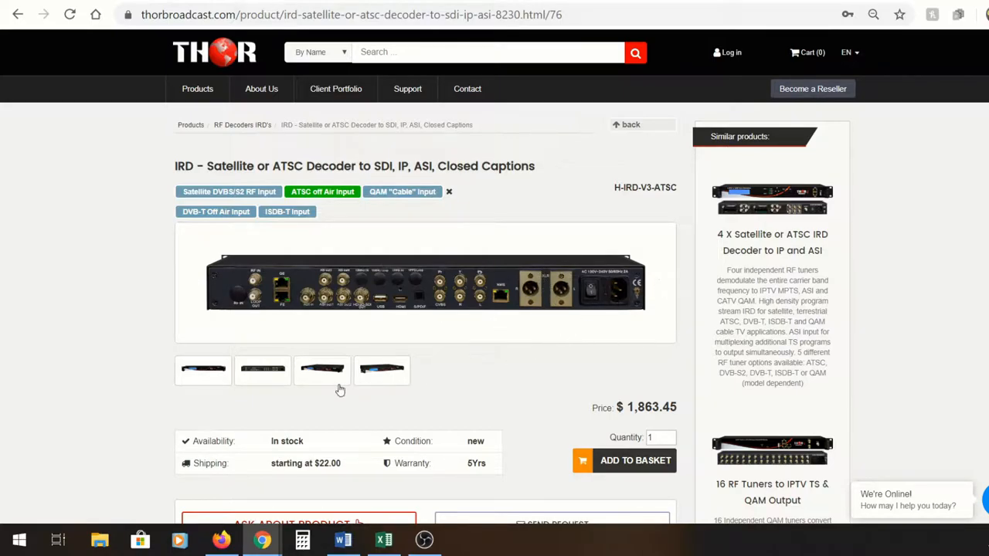
{"action": "scroll", "coordinate": [533, 406], "scroll_direction": "down", "scroll_amount": 2}
{"action": "scroll", "coordinate": [453, 388], "scroll_direction": "down", "scroll_amount": 4}
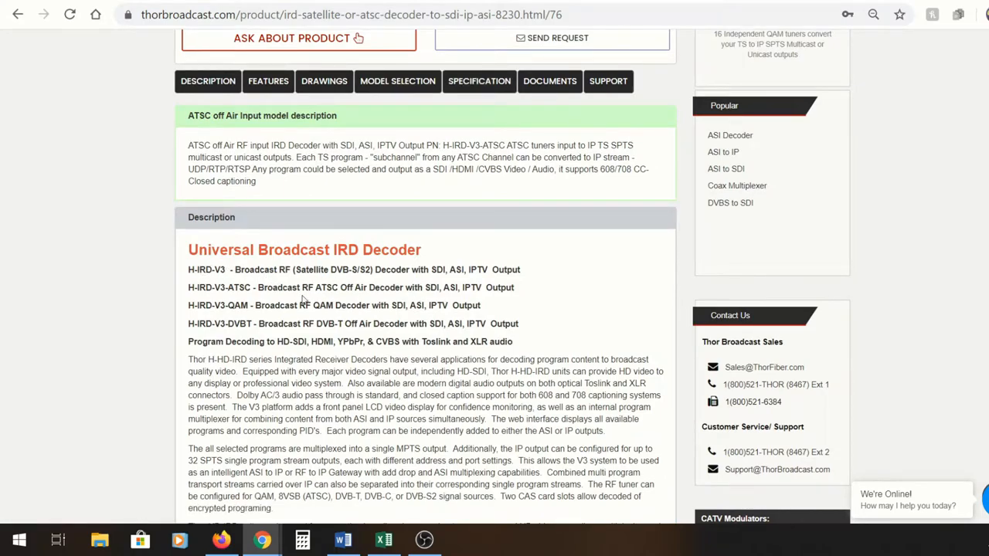
{"action": "scroll", "coordinate": [292, 299], "scroll_direction": "down", "scroll_amount": 3}
{"action": "scroll", "coordinate": [275, 296], "scroll_direction": "up", "scroll_amount": 1}
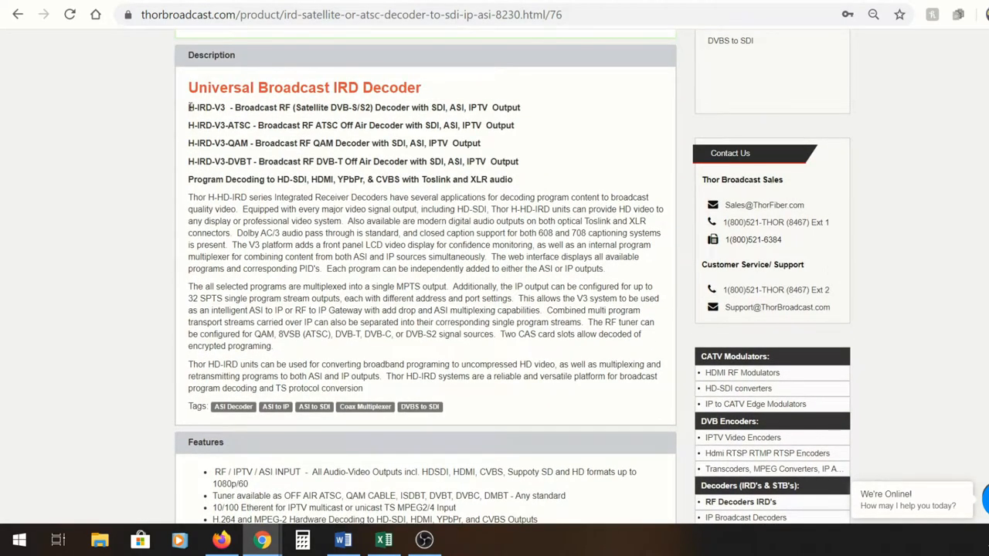
{"action": "left_click_drag", "start_coordinate": [191, 108], "coordinate": [266, 162]}
{"action": "left_click", "coordinate": [255, 152]}
{"action": "mouse_move", "coordinate": [215, 126]}
{"action": "left_mouse_down"}
{"action": "mouse_move", "coordinate": [252, 126]}
{"action": "mouse_move", "coordinate": [252, 160]}
{"action": "left_mouse_up"}
{"action": "left_click", "coordinate": [252, 127]}
{"action": "left_click", "coordinate": [252, 161]}
{"action": "scroll", "coordinate": [316, 235], "scroll_direction": "down", "scroll_amount": 5}
{"action": "scroll", "coordinate": [315, 235], "scroll_direction": "down", "scroll_amount": 3}
{"action": "scroll", "coordinate": [394, 251], "scroll_direction": "down", "scroll_amount": 5}
{"action": "scroll", "coordinate": [406, 257], "scroll_direction": "up", "scroll_amount": 2}
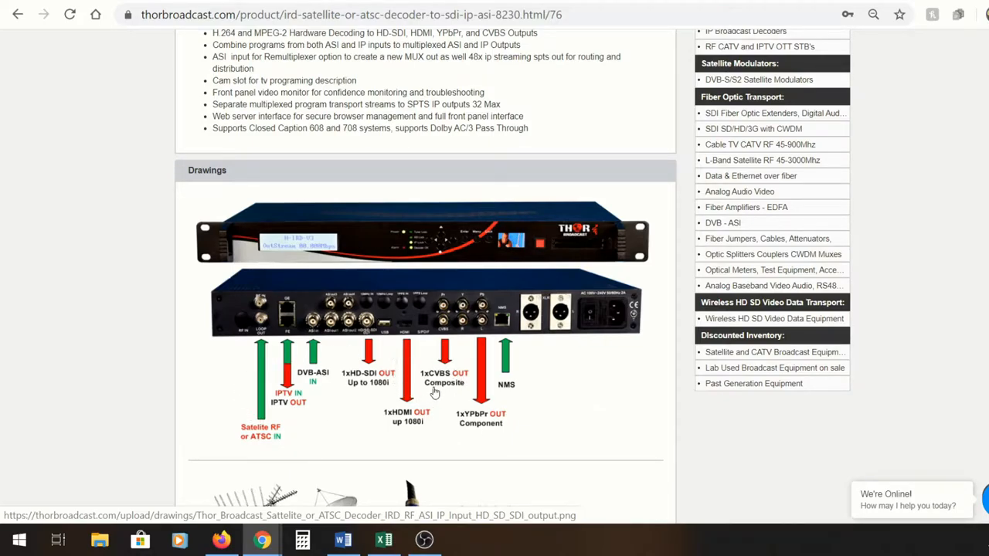
{"action": "scroll", "coordinate": [625, 384], "scroll_direction": "down", "scroll_amount": 4}
{"action": "scroll", "coordinate": [625, 384], "scroll_direction": "down", "scroll_amount": 1}
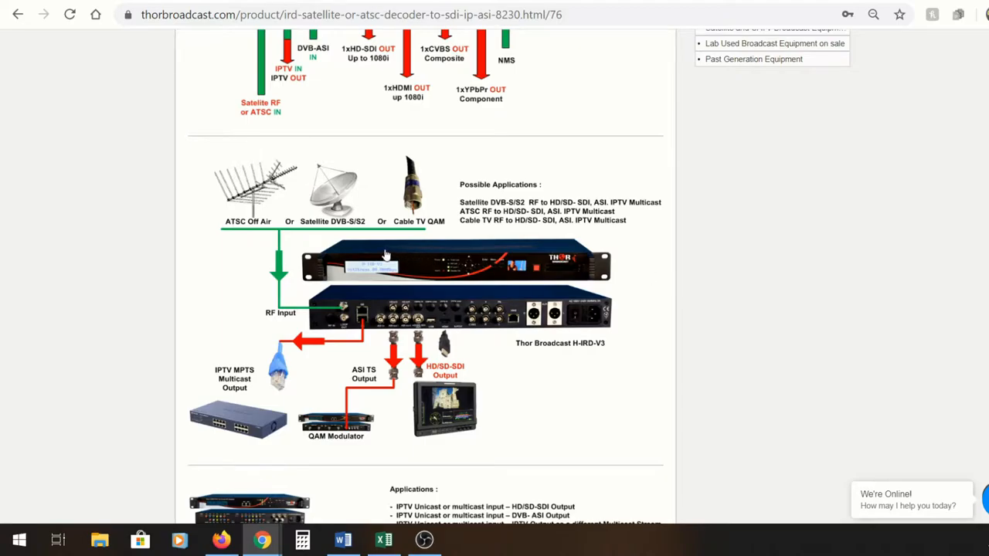
{"action": "scroll", "coordinate": [649, 368], "scroll_direction": "down", "scroll_amount": 2}
{"action": "scroll", "coordinate": [430, 332], "scroll_direction": "down", "scroll_amount": 2}
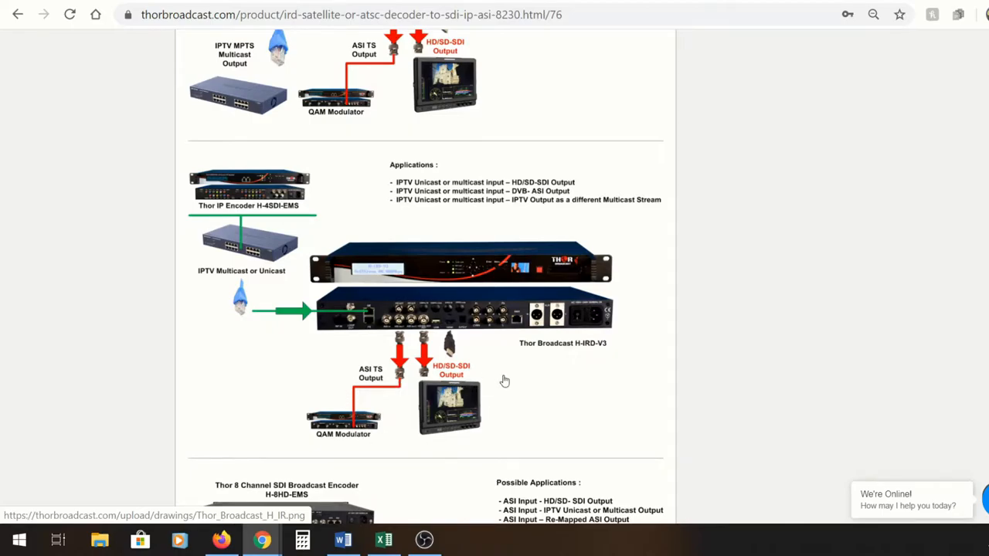
{"action": "scroll", "coordinate": [599, 374], "scroll_direction": "down", "scroll_amount": 2}
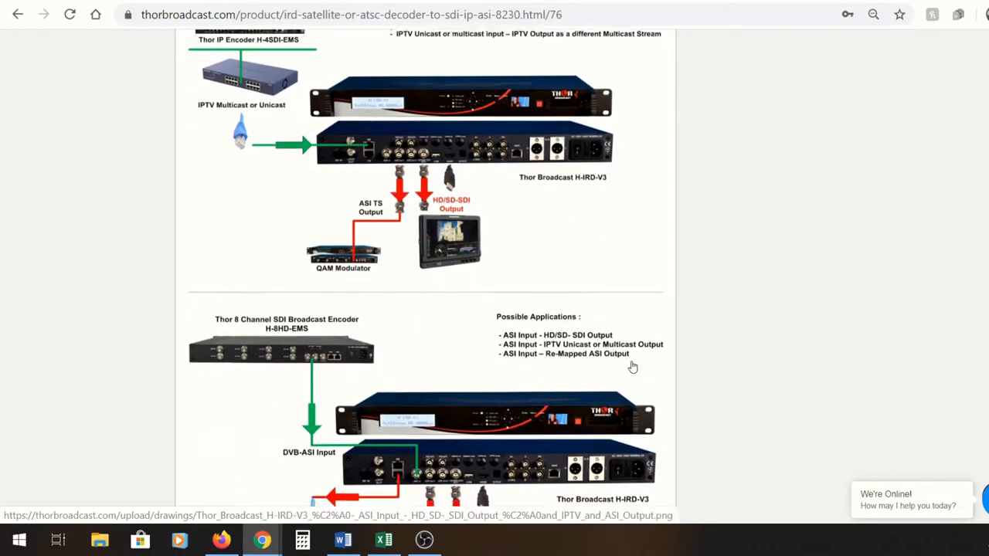
{"action": "scroll", "coordinate": [618, 370], "scroll_direction": "down", "scroll_amount": 3}
{"action": "scroll", "coordinate": [633, 367], "scroll_direction": "down", "scroll_amount": 1}
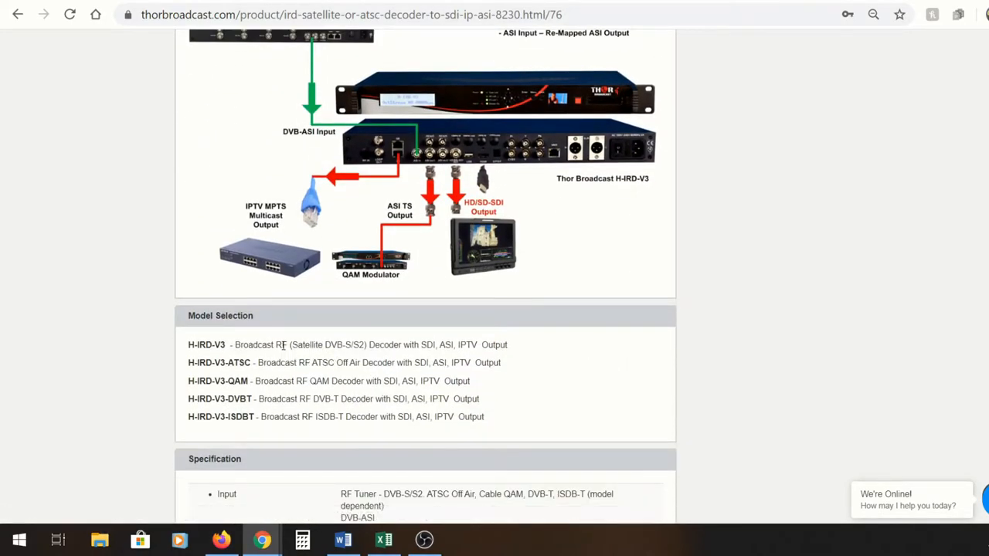
{"action": "scroll", "coordinate": [284, 347], "scroll_direction": "down", "scroll_amount": 2}
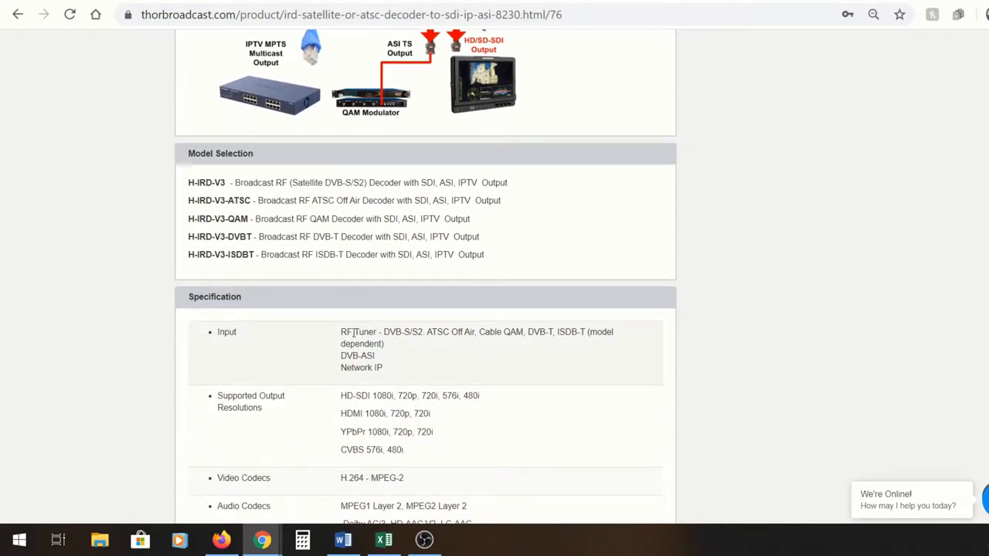
Highlight the input and output resolution specifications while reviewing the spec table
{"action": "left_click_drag", "start_coordinate": [341, 332], "coordinate": [451, 463]}
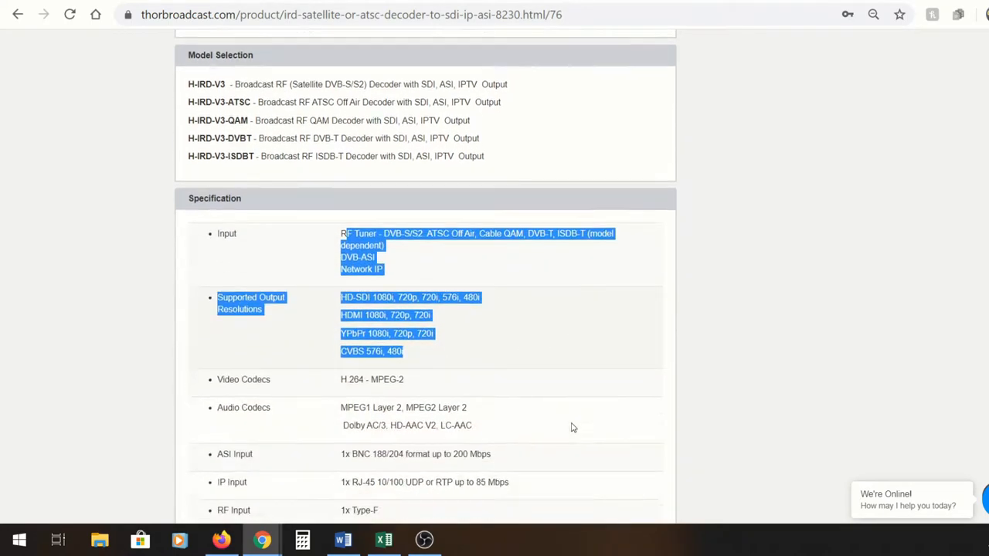
{"action": "scroll", "coordinate": [508, 457], "scroll_direction": "down", "scroll_amount": 2}
{"action": "scroll", "coordinate": [572, 417], "scroll_direction": "down", "scroll_amount": 2}
{"action": "scroll", "coordinate": [576, 408], "scroll_direction": "down", "scroll_amount": 5}
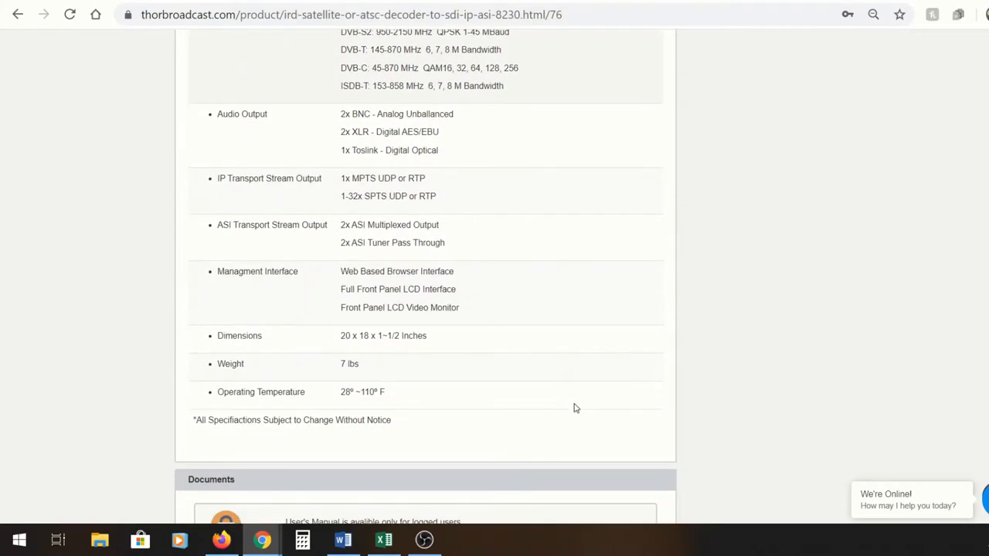
{"action": "scroll", "coordinate": [518, 402], "scroll_direction": "up", "scroll_amount": 6}
{"action": "scroll", "coordinate": [464, 402], "scroll_direction": "up", "scroll_amount": 4}
{"action": "scroll", "coordinate": [433, 399], "scroll_direction": "up", "scroll_amount": 5}
{"action": "scroll", "coordinate": [433, 399], "scroll_direction": "up", "scroll_amount": 4}
{"action": "scroll", "coordinate": [433, 399], "scroll_direction": "up", "scroll_amount": 4}
{"action": "scroll", "coordinate": [432, 402], "scroll_direction": "up", "scroll_amount": 4}
{"action": "scroll", "coordinate": [433, 403], "scroll_direction": "up", "scroll_amount": 4}
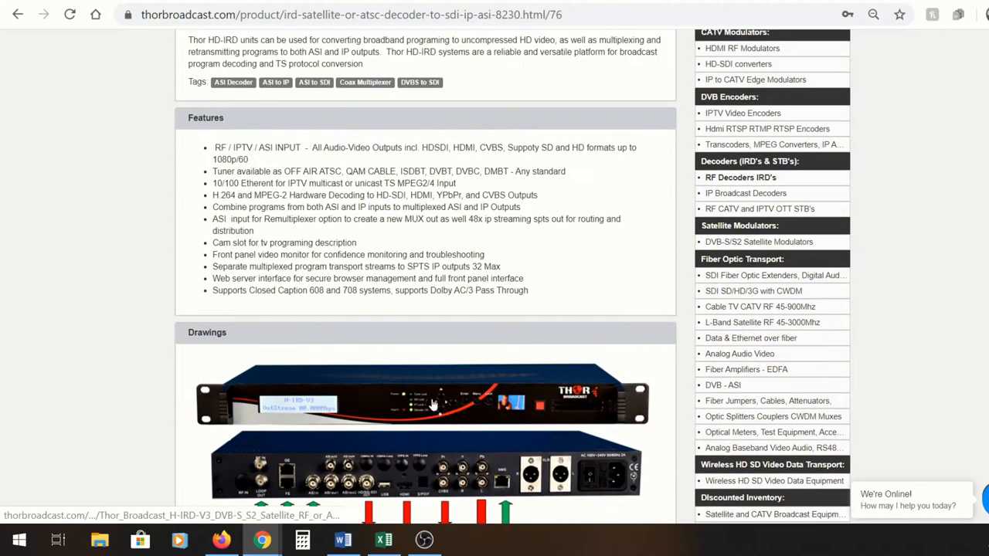
{"action": "scroll", "coordinate": [433, 404], "scroll_direction": "up", "scroll_amount": 2}
{"action": "scroll", "coordinate": [433, 404], "scroll_direction": "down", "scroll_amount": 5}
{"action": "scroll", "coordinate": [433, 402], "scroll_direction": "down", "scroll_amount": 4}
{"action": "scroll", "coordinate": [433, 402], "scroll_direction": "up", "scroll_amount": 2}
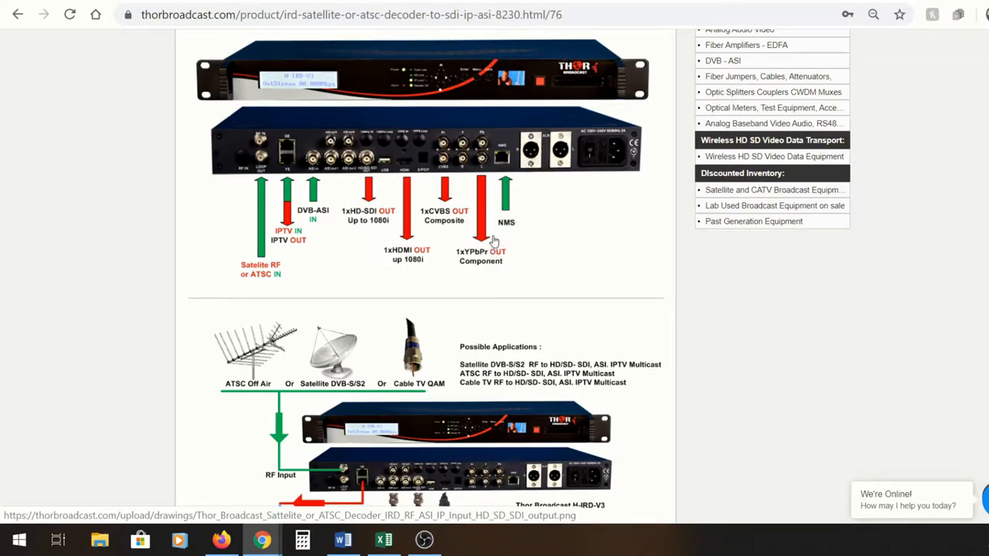
{"action": "scroll", "coordinate": [487, 189], "scroll_direction": "up", "scroll_amount": 3}
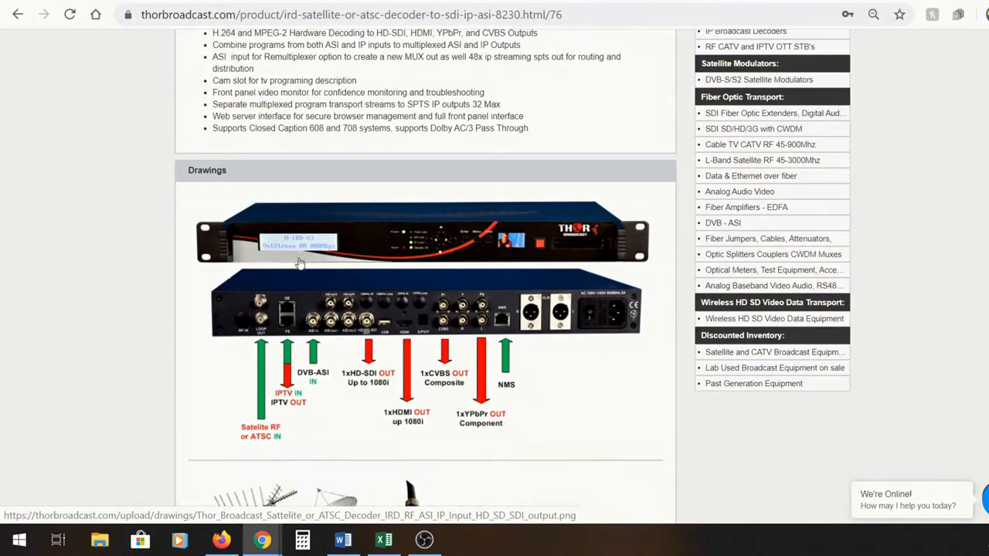
{"action": "scroll", "coordinate": [437, 290], "scroll_direction": "up", "scroll_amount": 4}
{"action": "scroll", "coordinate": [437, 289], "scroll_direction": "up", "scroll_amount": 4}
{"action": "scroll", "coordinate": [437, 290], "scroll_direction": "up", "scroll_amount": 4}
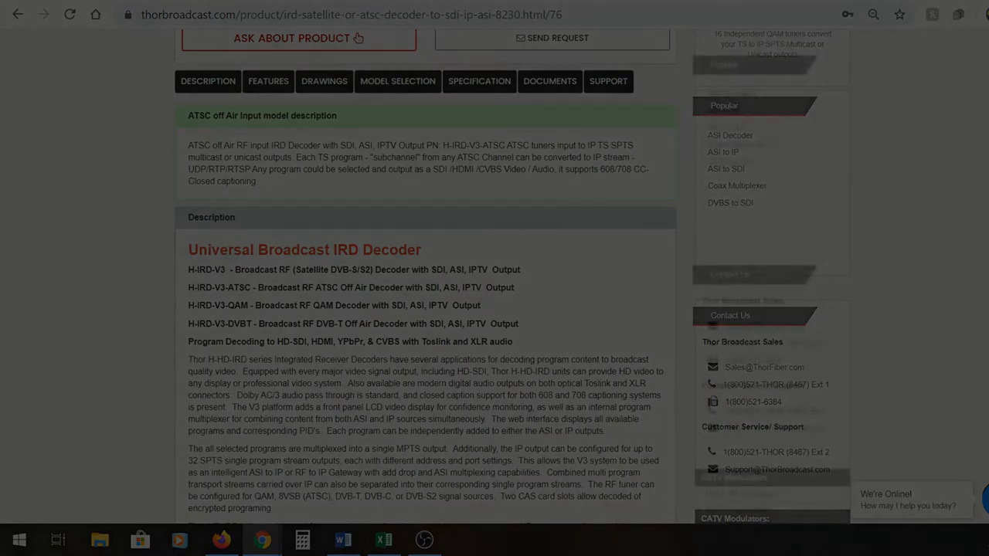
{"action": "scroll", "coordinate": [517, 367], "scroll_direction": "up", "scroll_amount": 3}
{"action": "scroll", "coordinate": [518, 366], "scroll_direction": "up", "scroll_amount": 5}
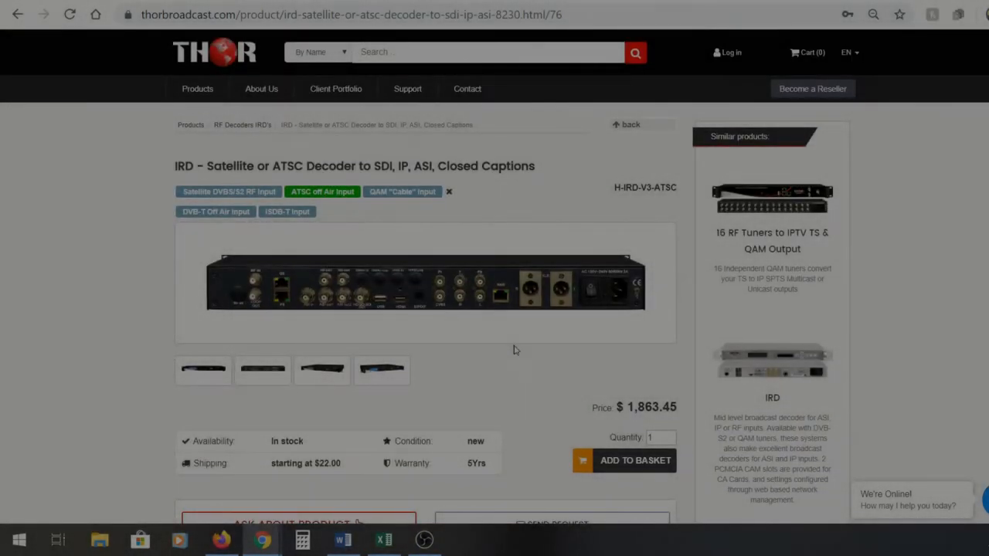
{"action": "mouse_move", "coordinate": [197, 89]}
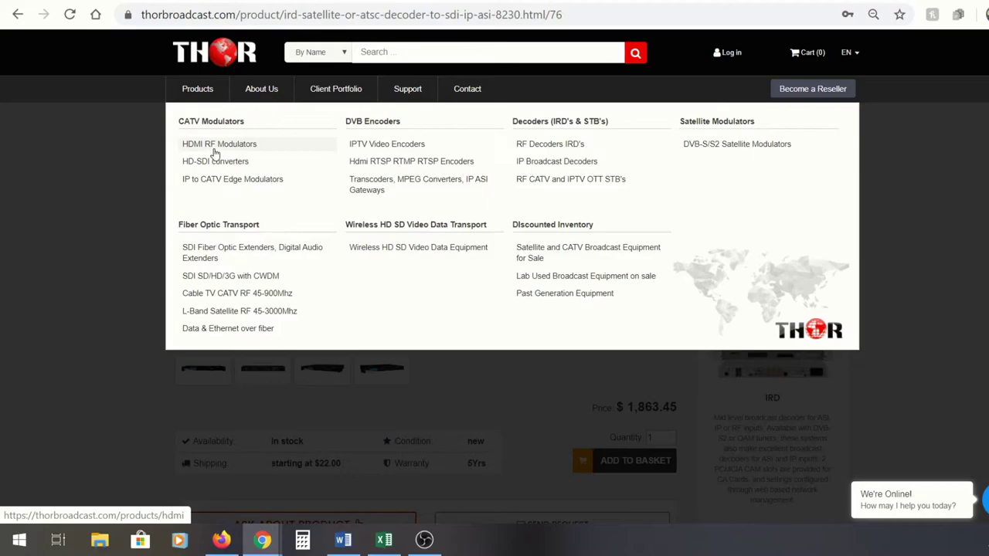
Open the H-4ADHD-QAM-IP-LL modulator page via HDMI RF Modulators and show its rear-panel photo
{"action": "left_click", "coordinate": [220, 143]}
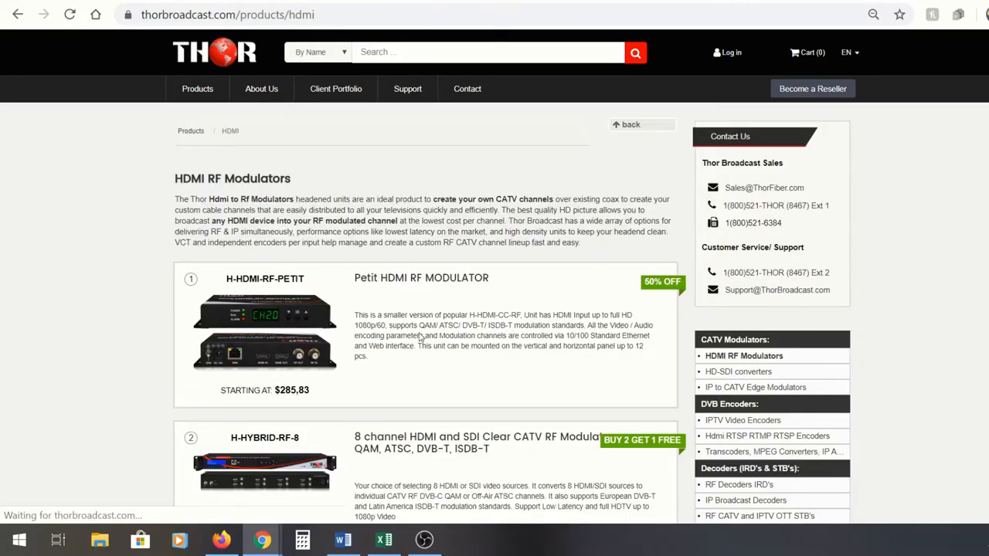
{"action": "scroll", "coordinate": [392, 288], "scroll_direction": "down", "scroll_amount": 5}
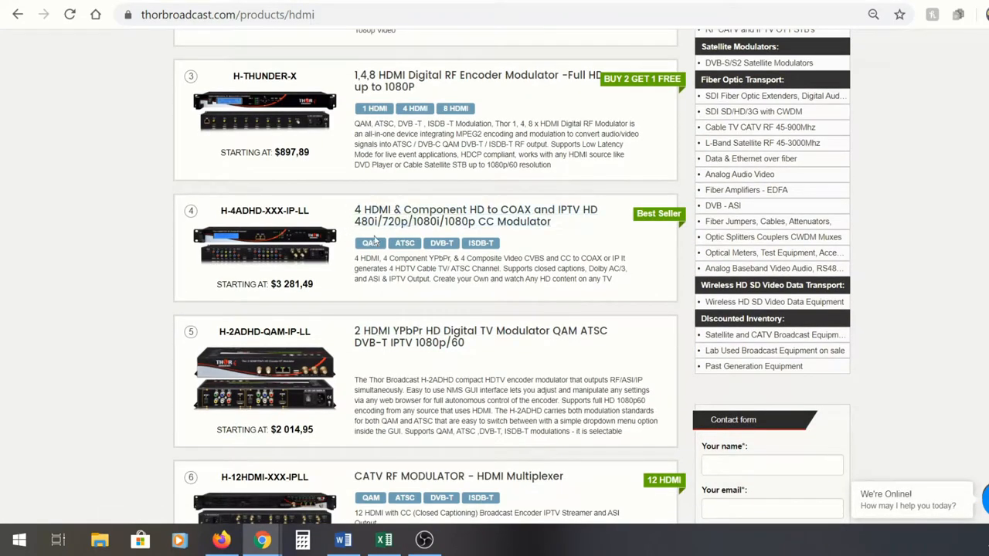
{"action": "left_click", "coordinate": [370, 244]}
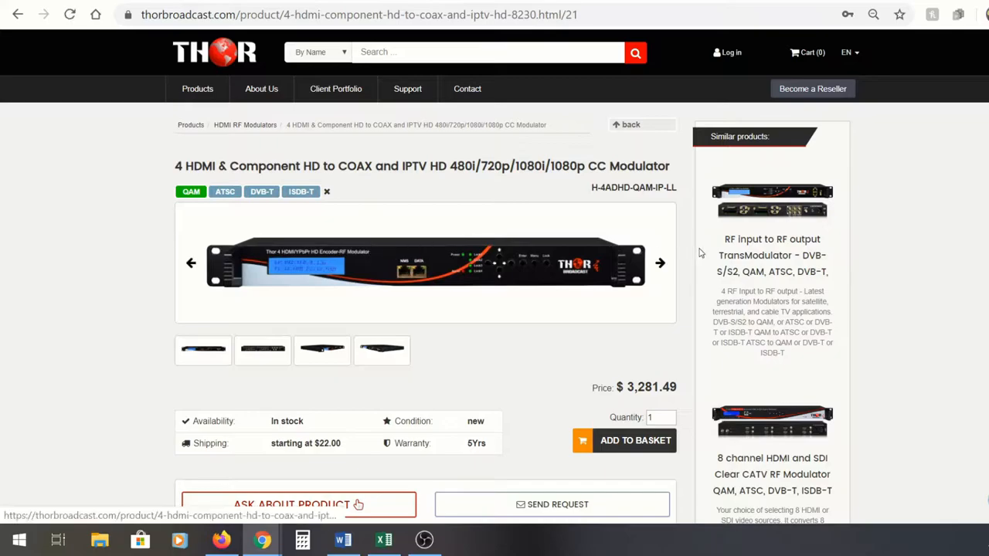
{"action": "left_click_drag", "start_coordinate": [677, 188], "coordinate": [592, 188]}
{"action": "left_click", "coordinate": [521, 180]}
{"action": "left_click", "coordinate": [262, 350]}
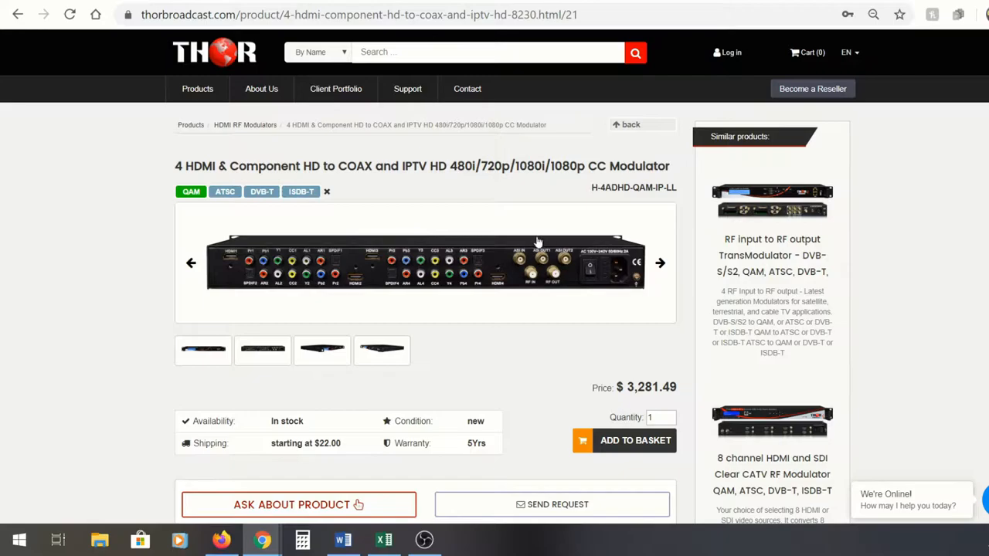
{"action": "scroll", "coordinate": [401, 356], "scroll_direction": "down", "scroll_amount": 2}
{"action": "scroll", "coordinate": [401, 355], "scroll_direction": "up", "scroll_amount": 2}
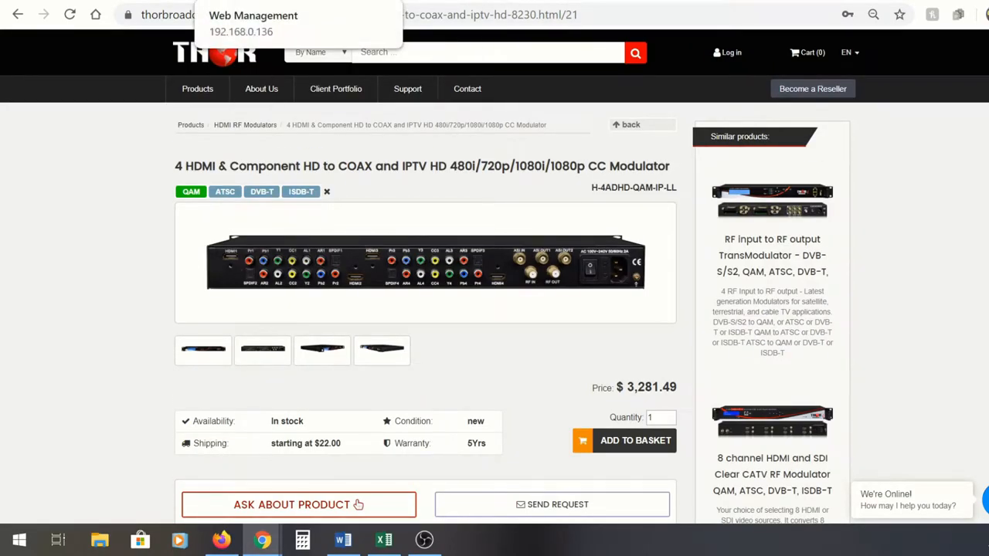
{"action": "left_click", "coordinate": [255, 3]}
{"action": "left_click", "coordinate": [482, 163]}
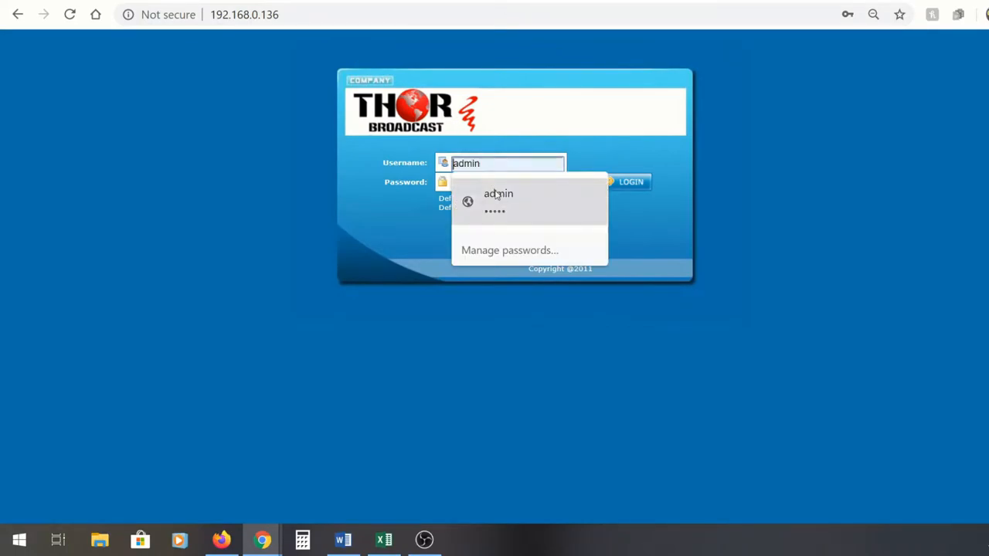
{"action": "left_click", "coordinate": [495, 199]}
{"action": "left_click", "coordinate": [630, 183]}
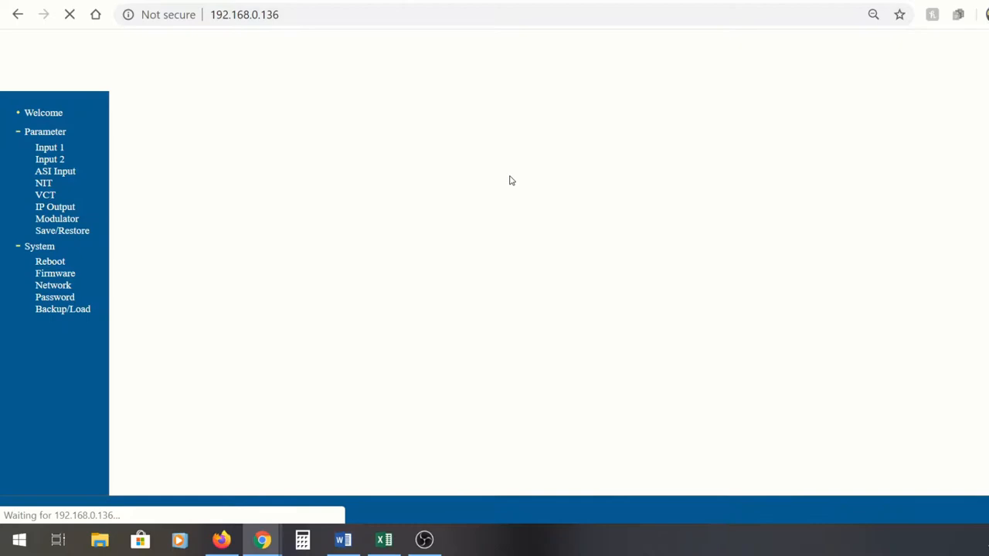
{"action": "scroll", "coordinate": [347, 323], "scroll_direction": "down", "scroll_amount": 3}
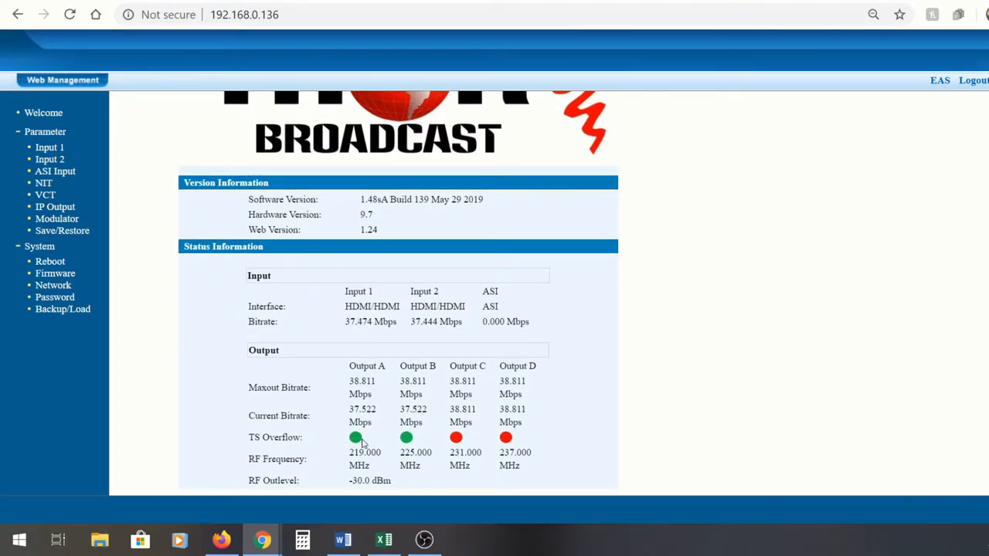
{"action": "left_click_drag", "start_coordinate": [351, 410], "coordinate": [377, 409]}
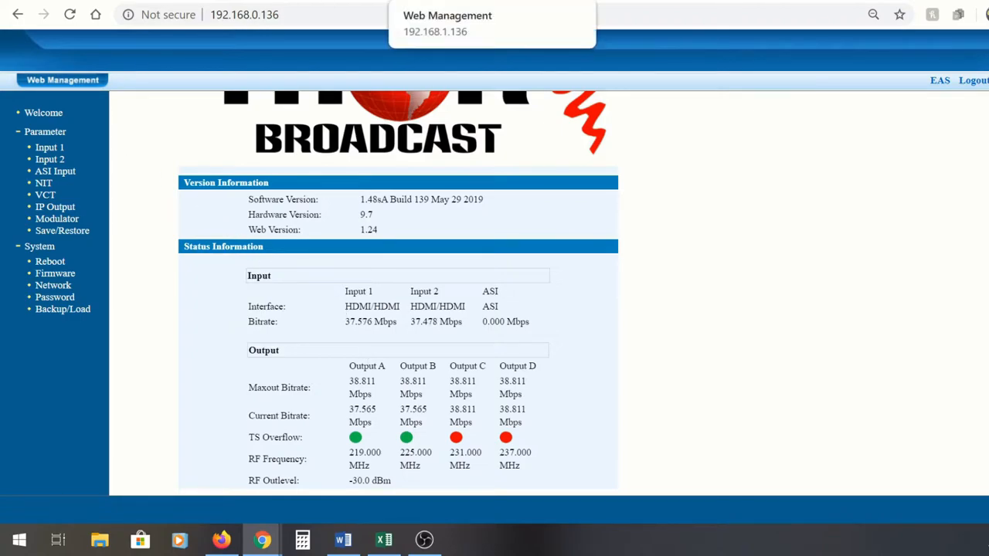
Sign in to the receiver at 192.168.1.136 with the saved admin login and check the status readings
{"action": "left_click", "coordinate": [479, 2]}
{"action": "left_click", "coordinate": [474, 365]}
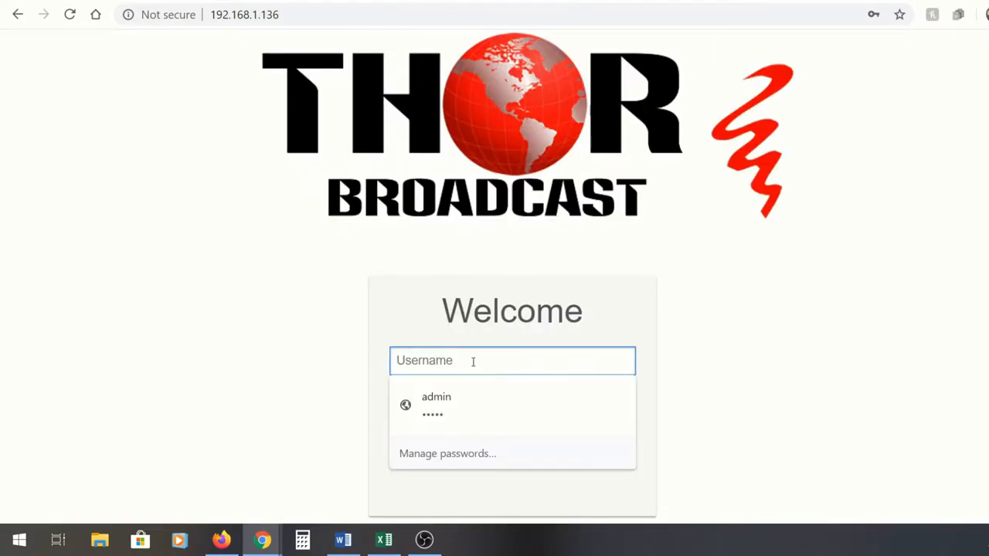
{"action": "left_click", "coordinate": [473, 412]}
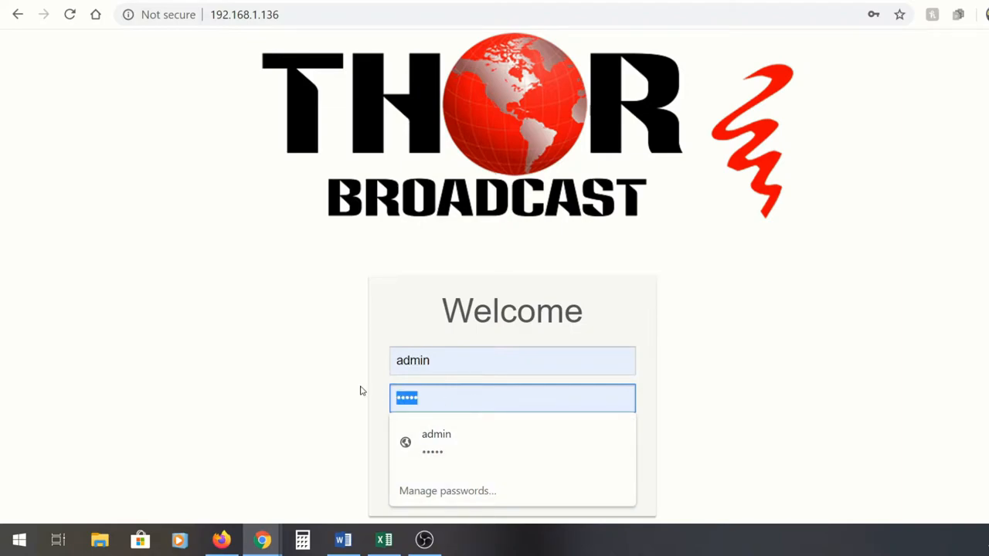
{"action": "left_click", "coordinate": [713, 396]}
{"action": "left_click", "coordinate": [513, 435]}
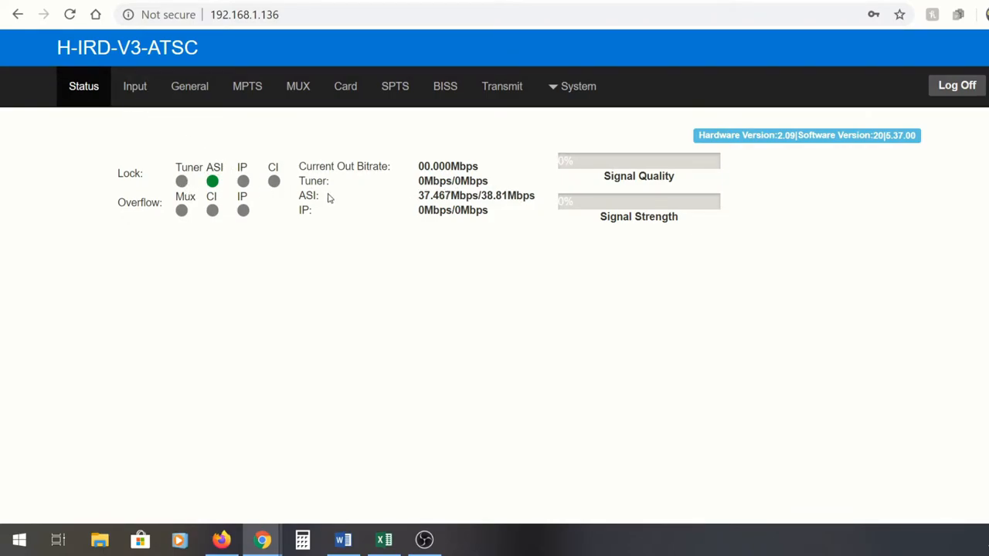
{"action": "left_click_drag", "start_coordinate": [417, 195], "coordinate": [525, 197]}
{"action": "left_click", "coordinate": [524, 203]}
Set Decoder to ASI and Output Mode to MUX in General Parameters and apply
{"action": "left_click", "coordinate": [185, 92]}
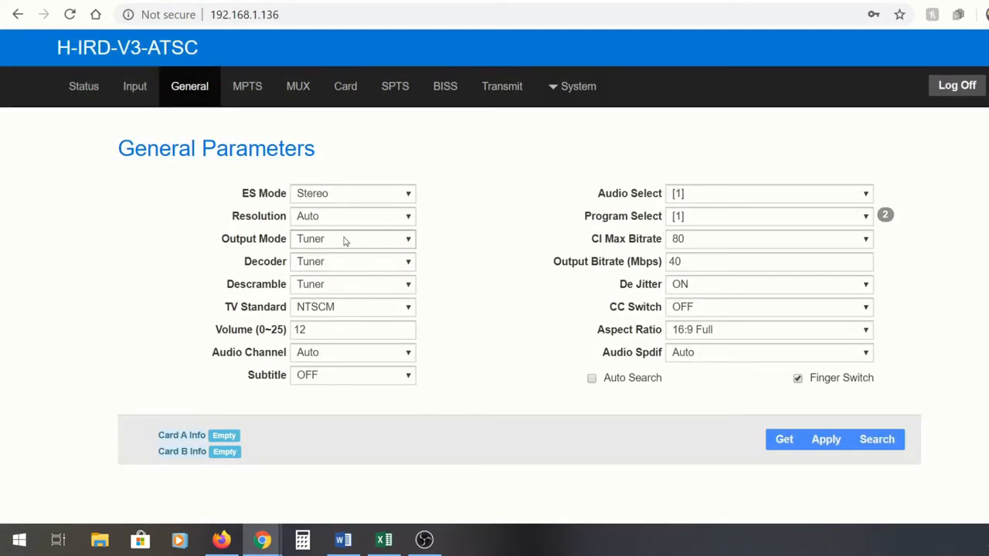
{"action": "left_click", "coordinate": [355, 263]}
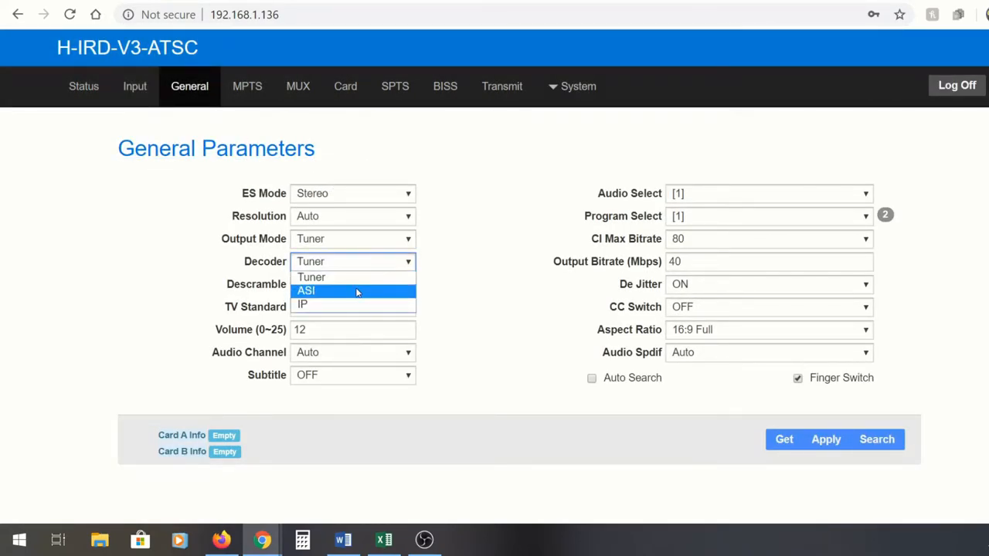
{"action": "left_click", "coordinate": [357, 292]}
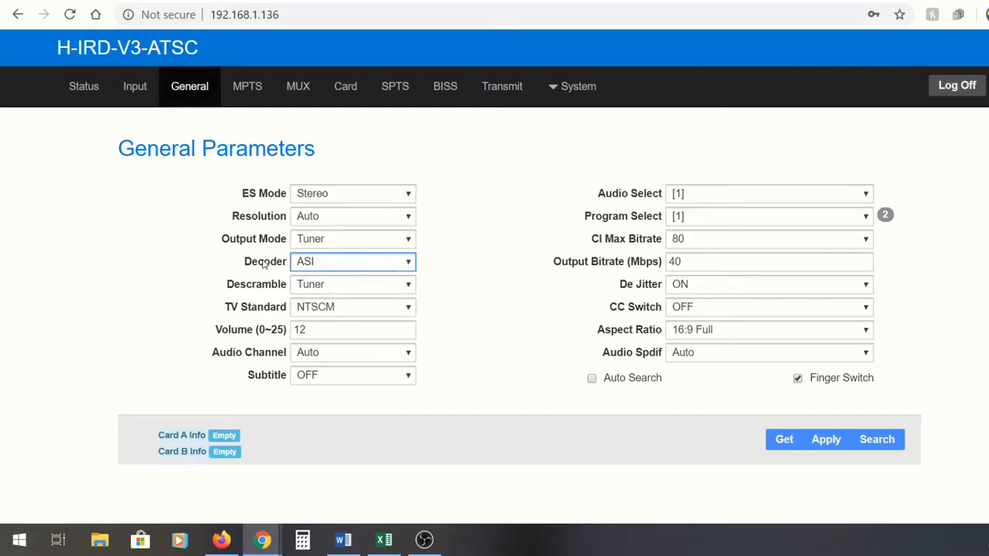
{"action": "left_click", "coordinate": [370, 238]}
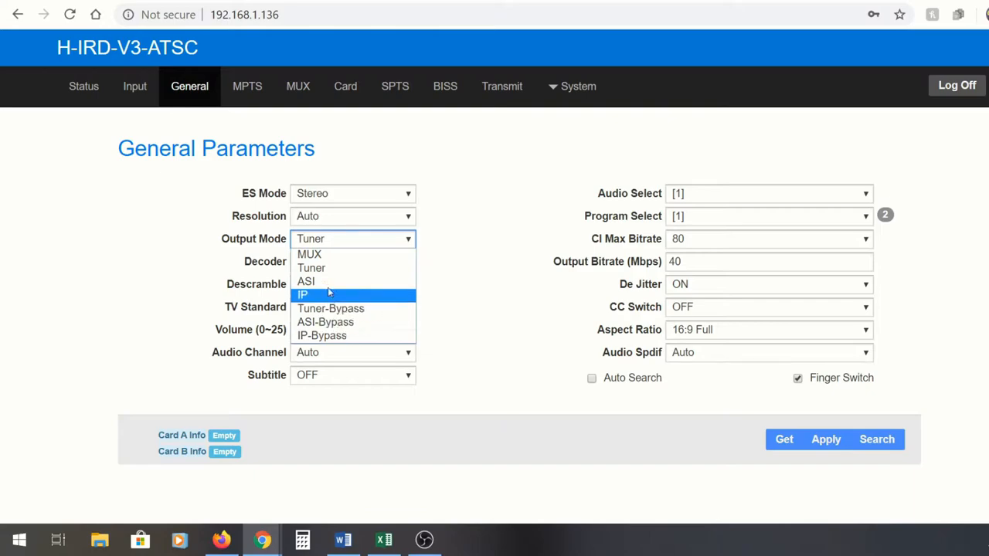
{"action": "left_click", "coordinate": [332, 256]}
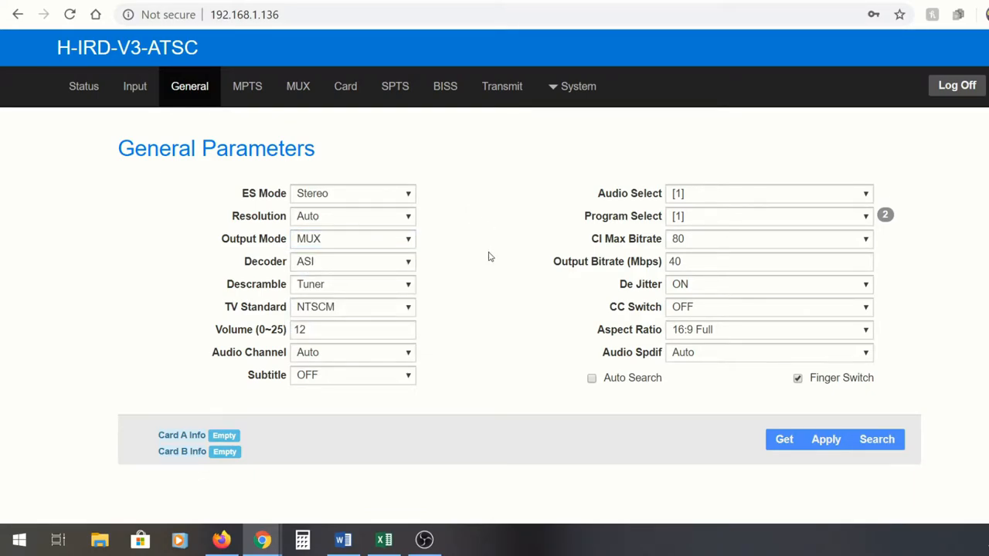
{"action": "left_click", "coordinate": [827, 439]}
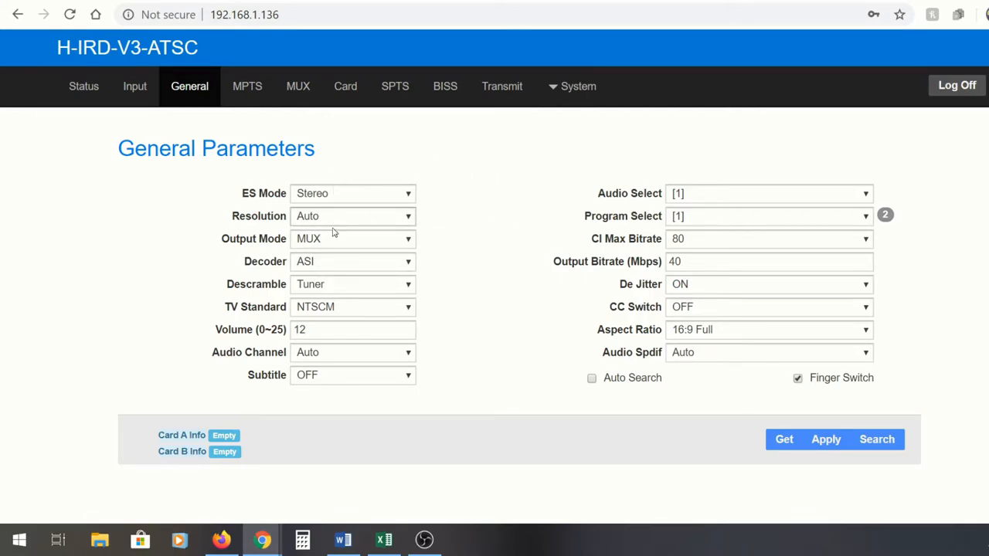
Review MPTS Parameters, leaving the MPTS output off, and move to the Mux page
{"action": "left_click", "coordinate": [248, 87]}
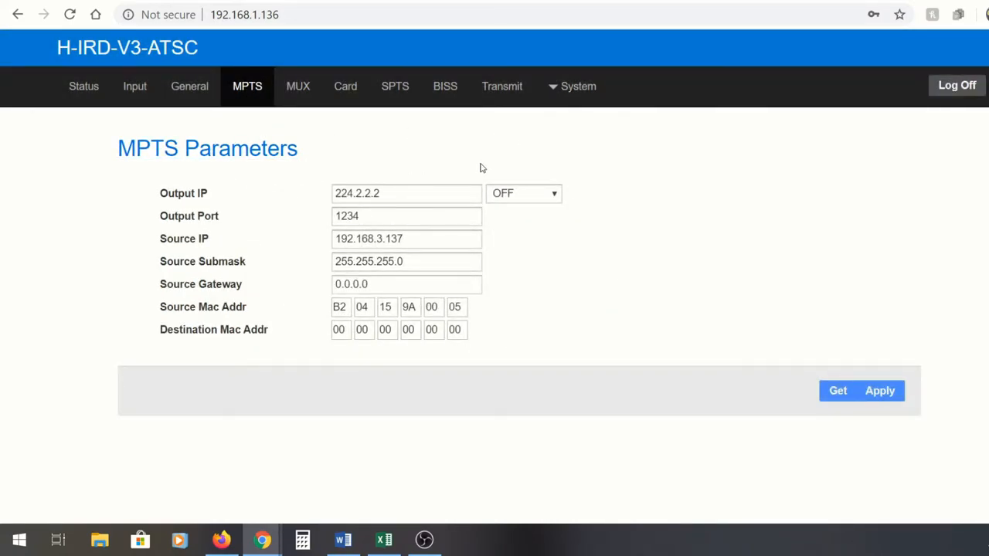
{"action": "left_click", "coordinate": [522, 194]}
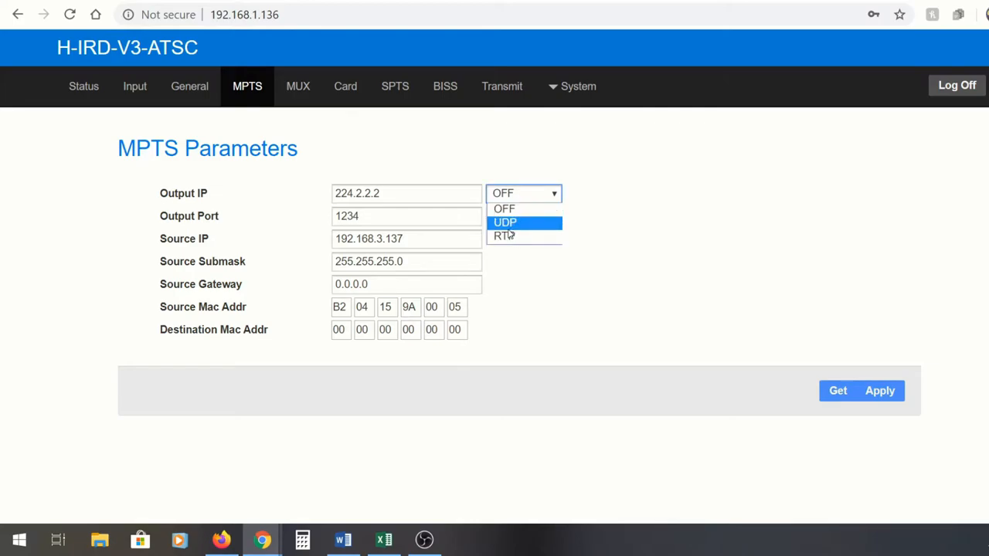
{"action": "left_click", "coordinate": [360, 144]}
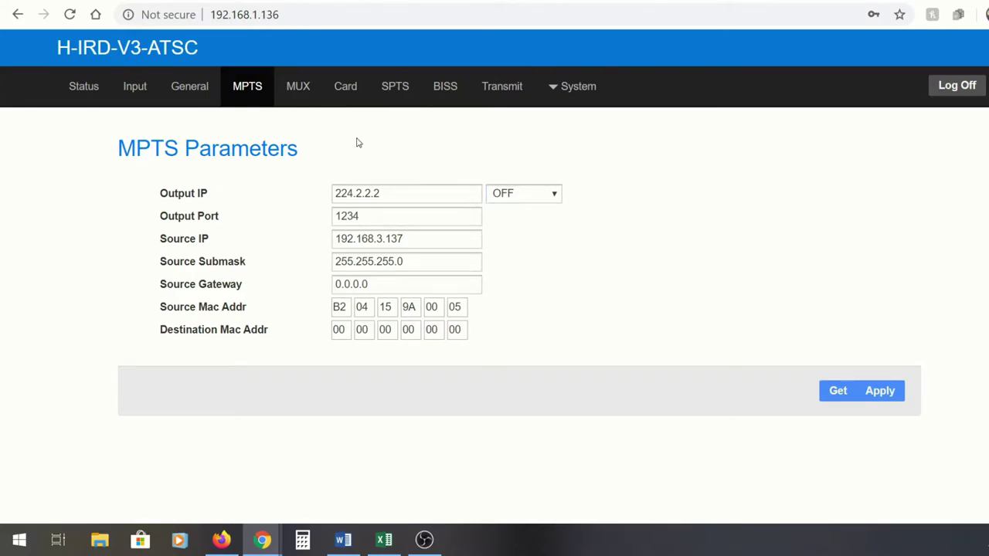
{"action": "left_click", "coordinate": [298, 86]}
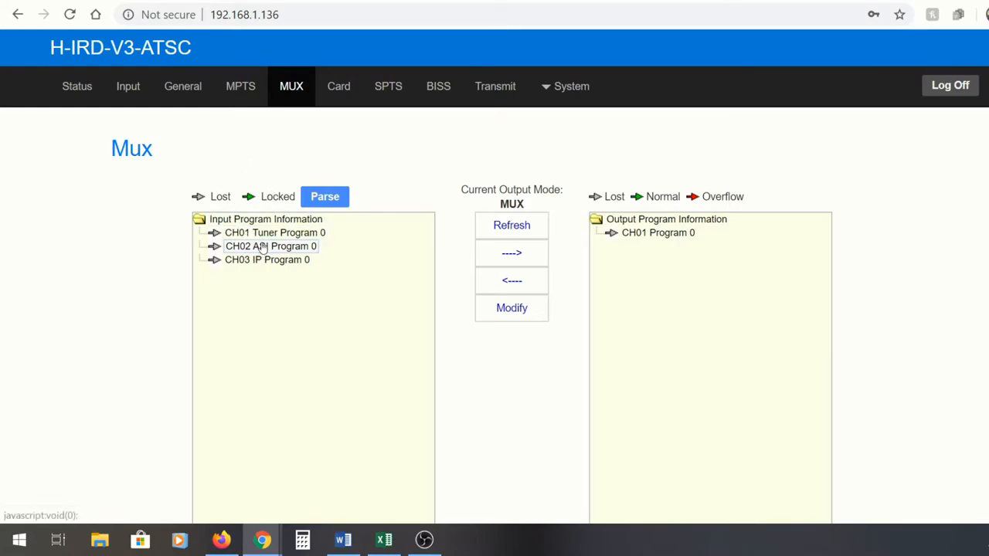
Parse the CH02 ASI input and add program 1 TV-102 to the mux output as 513 TV-102
{"action": "left_click", "coordinate": [263, 246]}
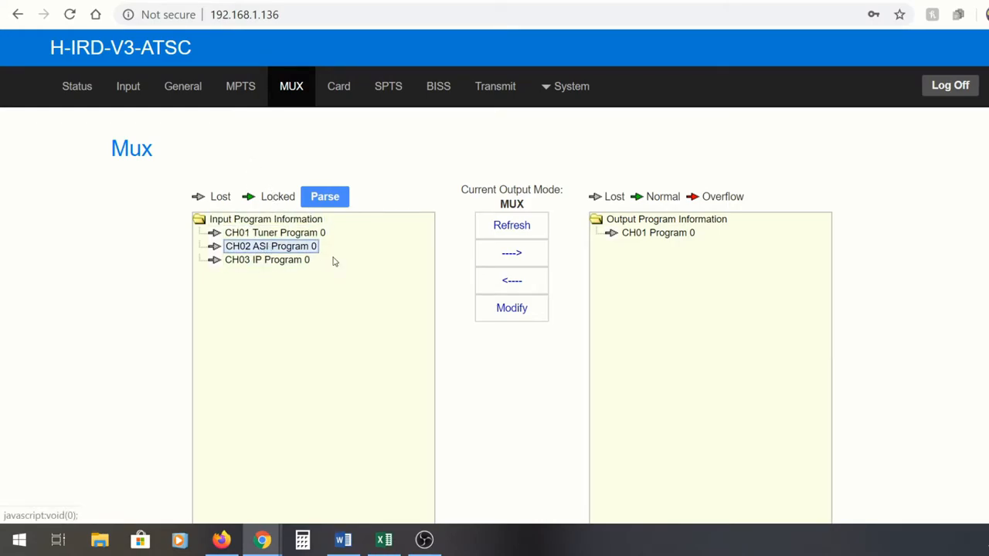
{"action": "left_click", "coordinate": [325, 197]}
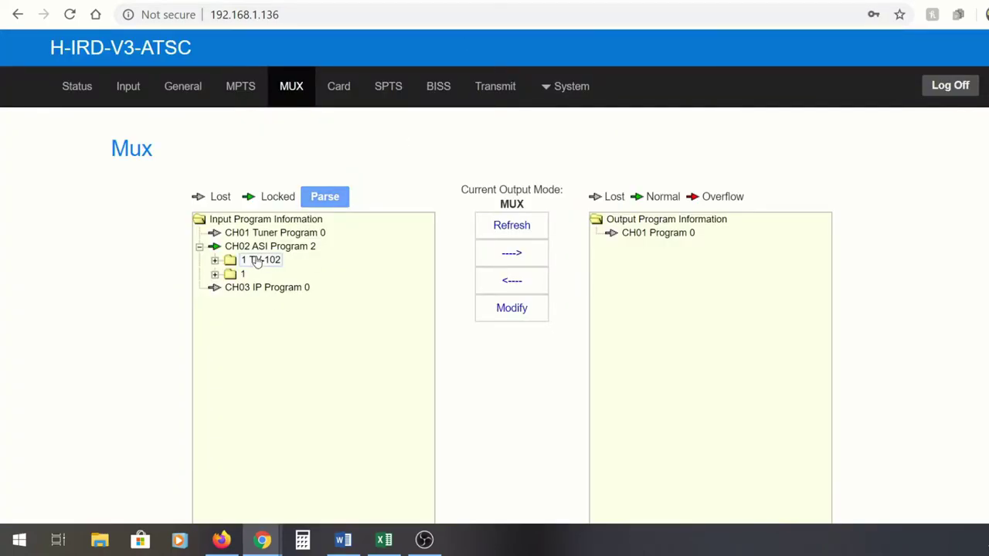
{"action": "left_click", "coordinate": [259, 259]}
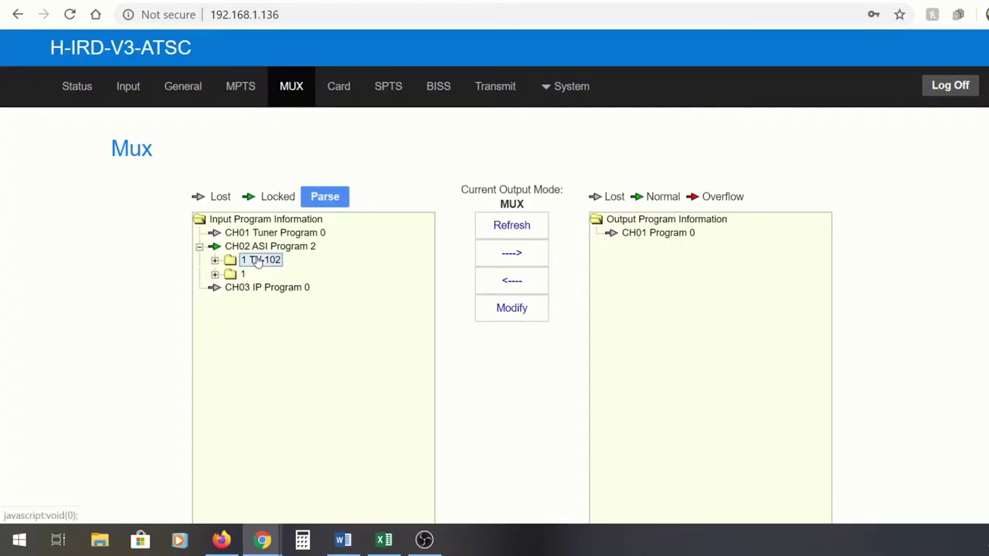
{"action": "left_click", "coordinate": [512, 253]}
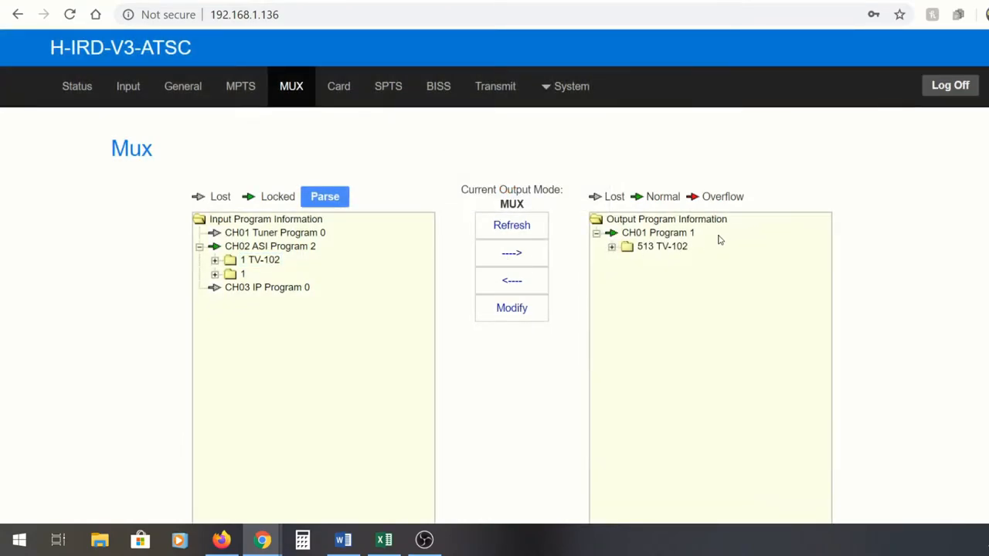
{"action": "left_click", "coordinate": [662, 245]}
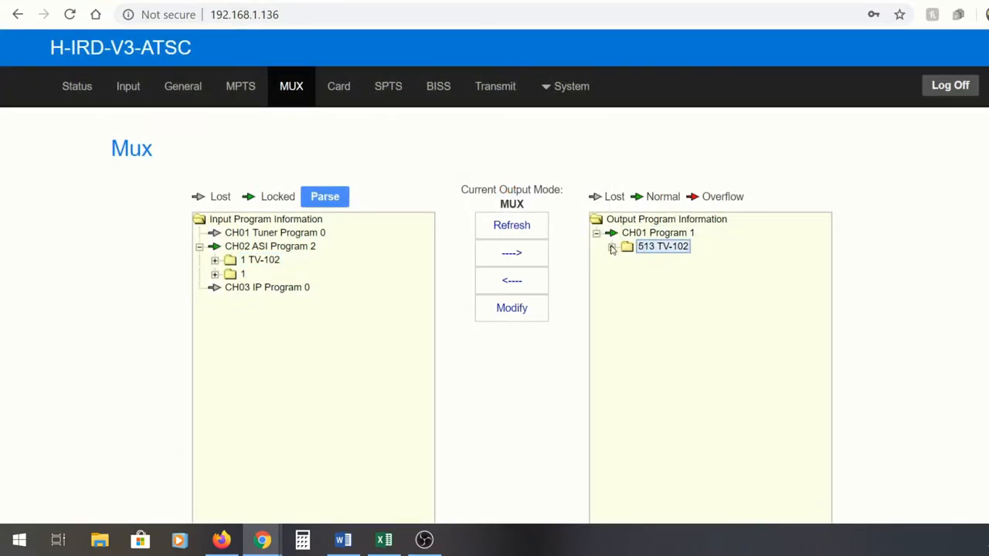
{"action": "left_click", "coordinate": [612, 246]}
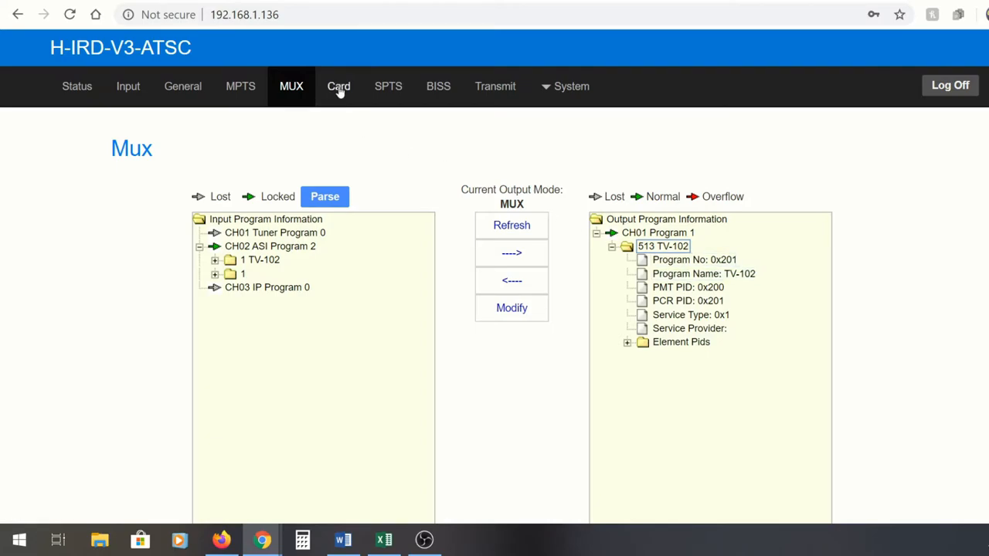
Enable SPTS output and save the setting
{"action": "left_click", "coordinate": [389, 86]}
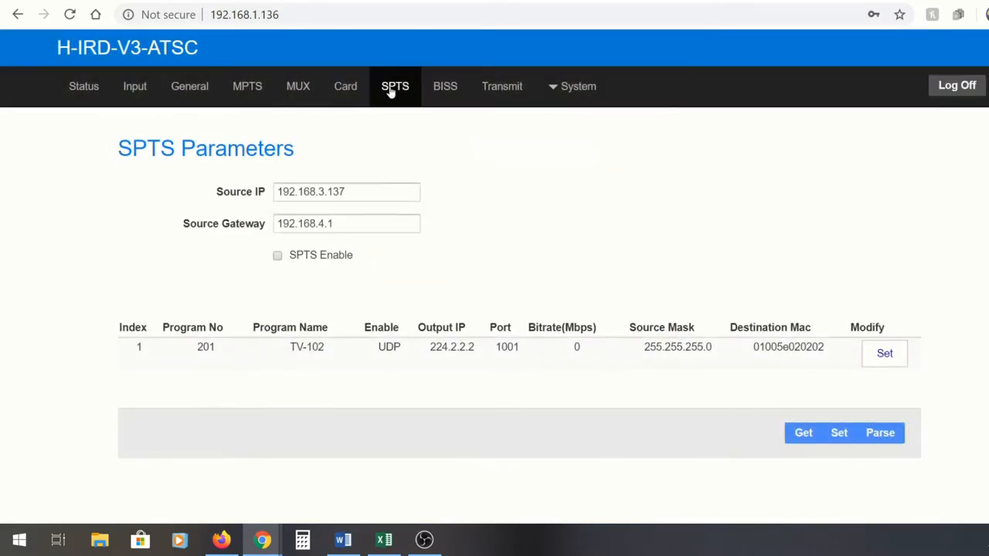
{"action": "left_click", "coordinate": [353, 192]}
{"action": "left_click", "coordinate": [839, 433]}
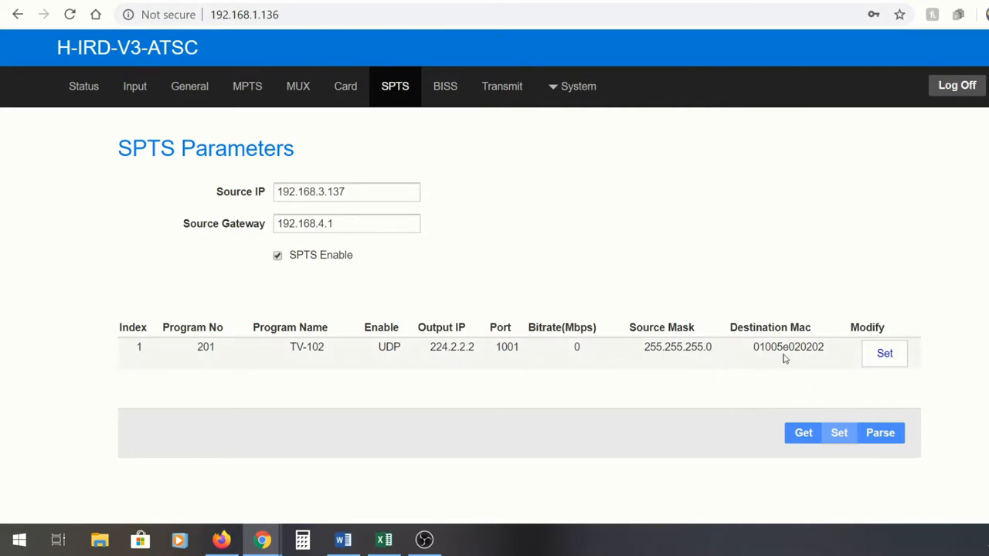
Set the TV-102 stream to UDP at 40 Mbps on 224.2.2.2 port 1001 and apply the SPTS parameters
{"action": "left_click", "coordinate": [885, 353]}
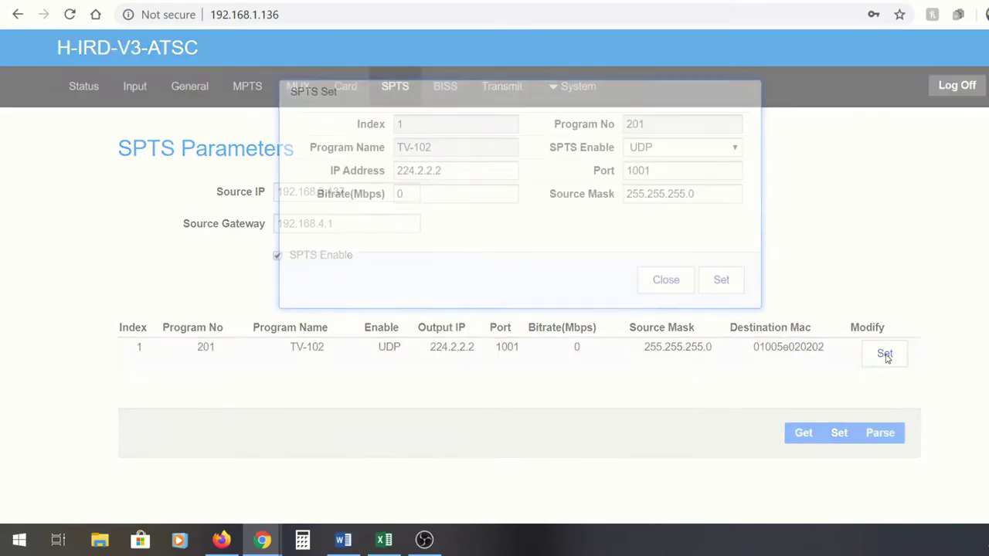
{"action": "double_click", "coordinate": [422, 193]}
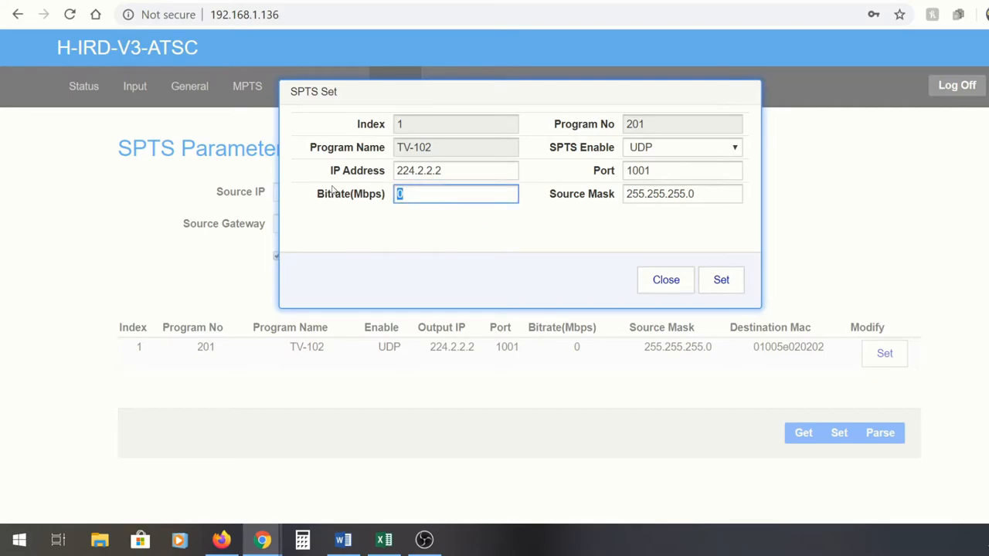
{"action": "type", "text": "40"}
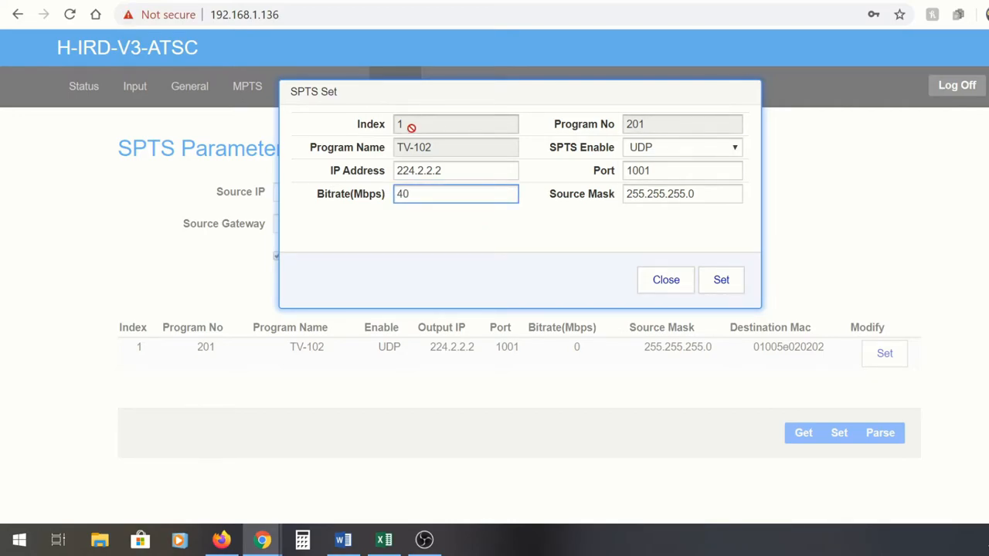
{"action": "left_click", "coordinate": [684, 147]}
{"action": "left_click", "coordinate": [683, 177]}
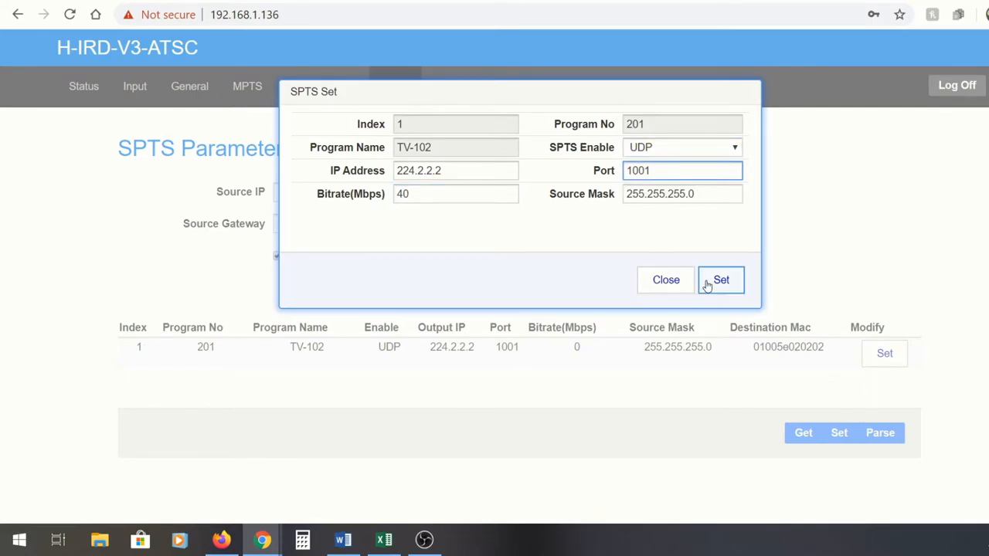
{"action": "left_click", "coordinate": [721, 280]}
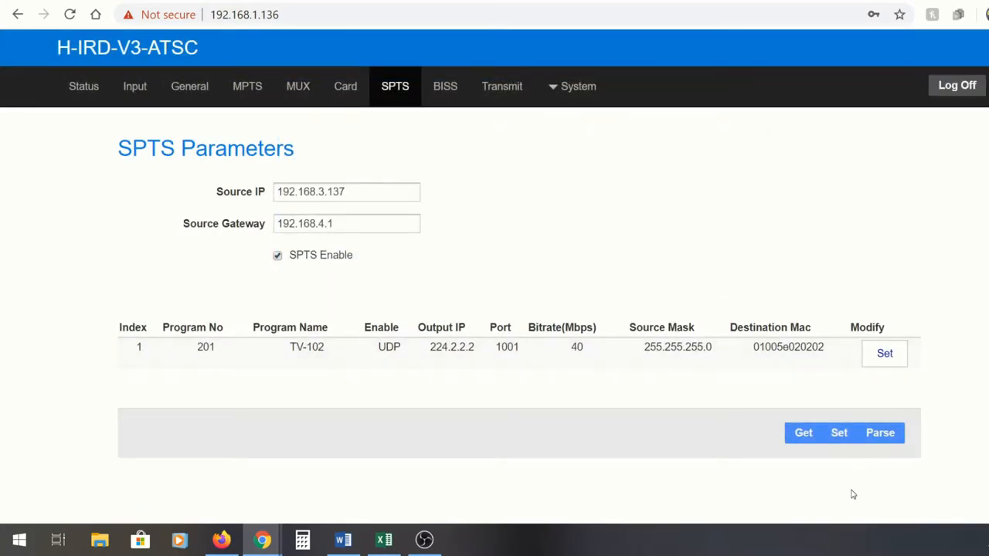
{"action": "left_click", "coordinate": [839, 433]}
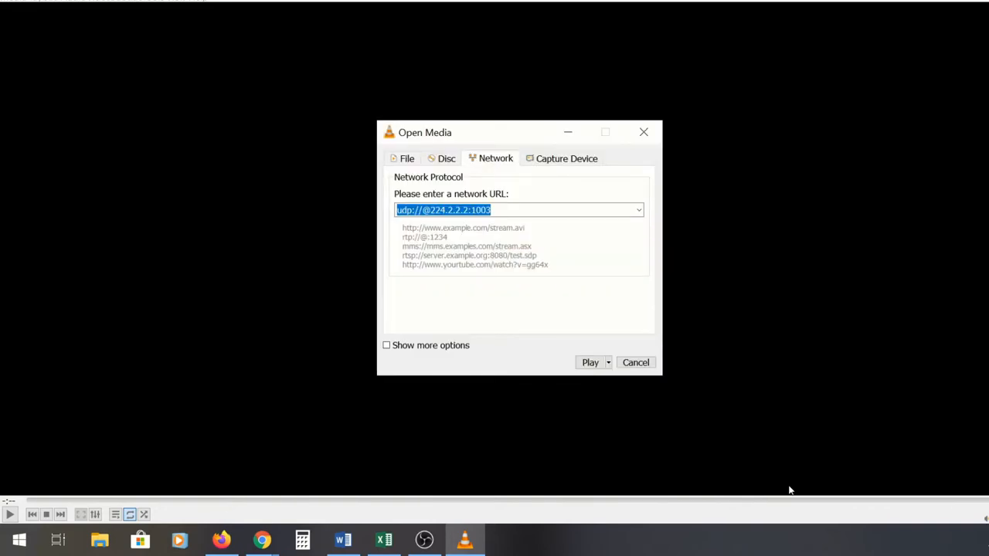
{"action": "key", "text": "End"}
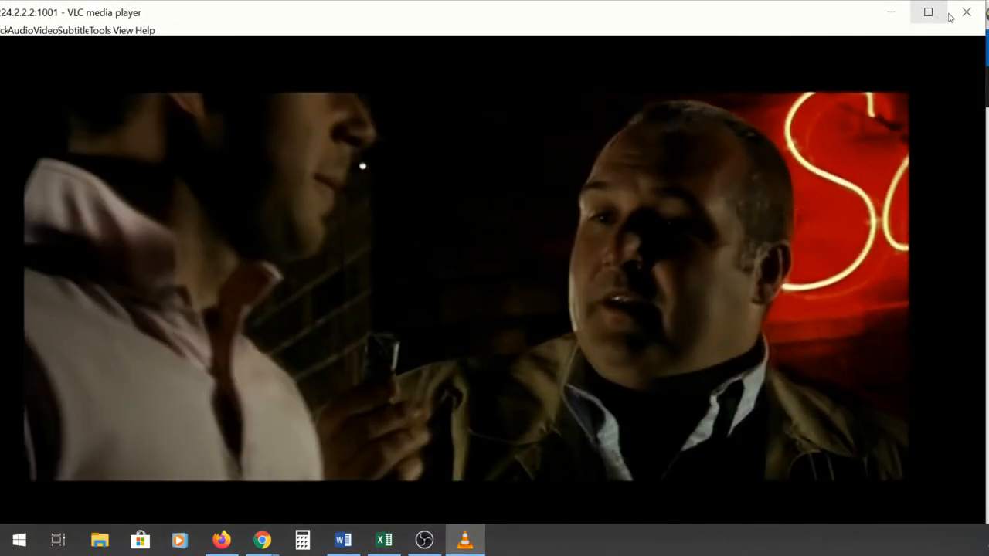
Close VLC and check the ASI and IP bitrate readings on the device Status page
{"action": "left_click", "coordinate": [966, 13]}
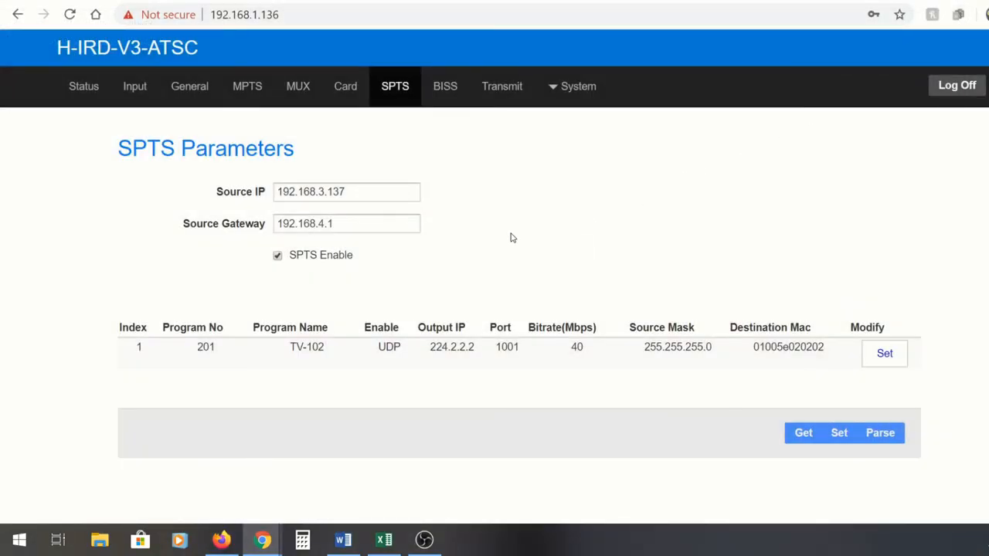
{"action": "left_click", "coordinate": [83, 86]}
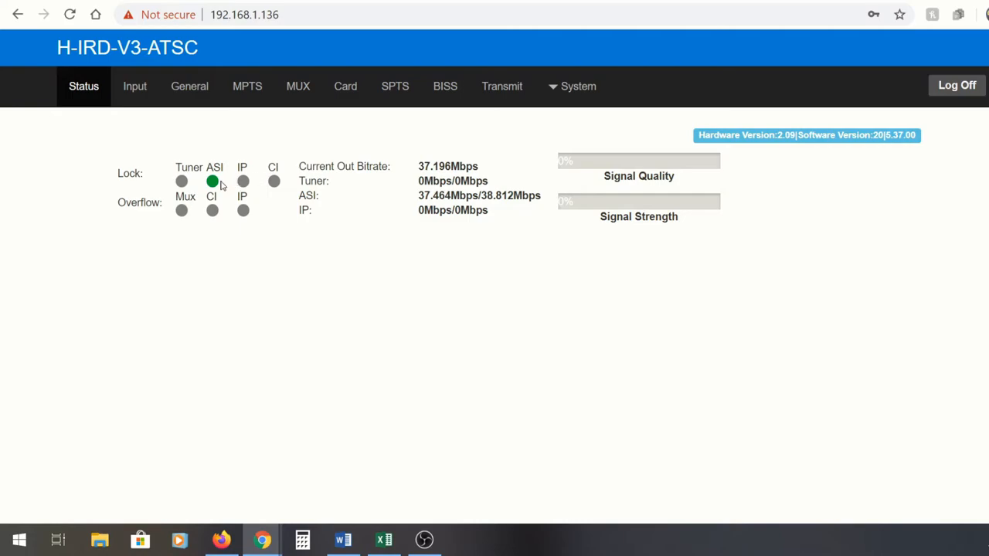
{"action": "left_click_drag", "start_coordinate": [300, 196], "coordinate": [488, 224]}
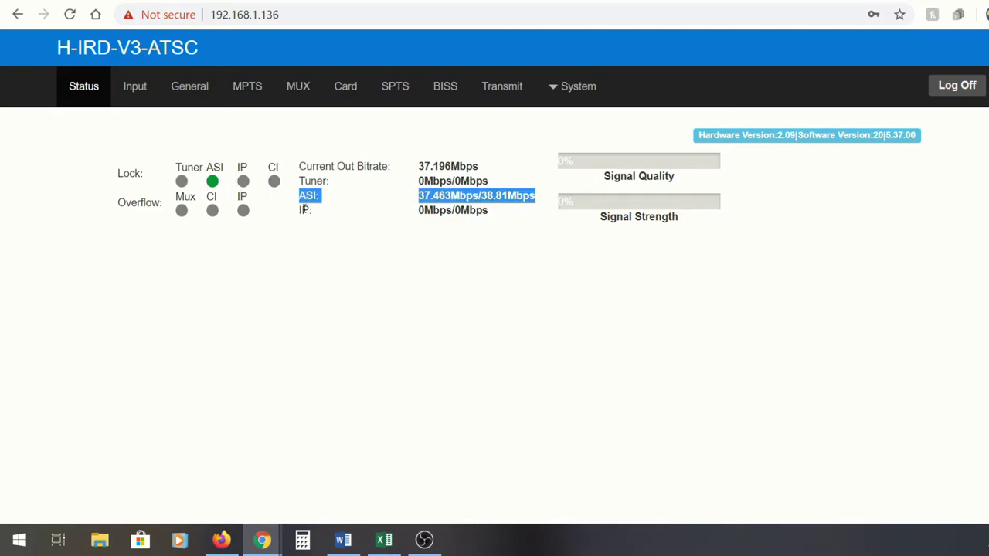
{"action": "left_click", "coordinate": [492, 225]}
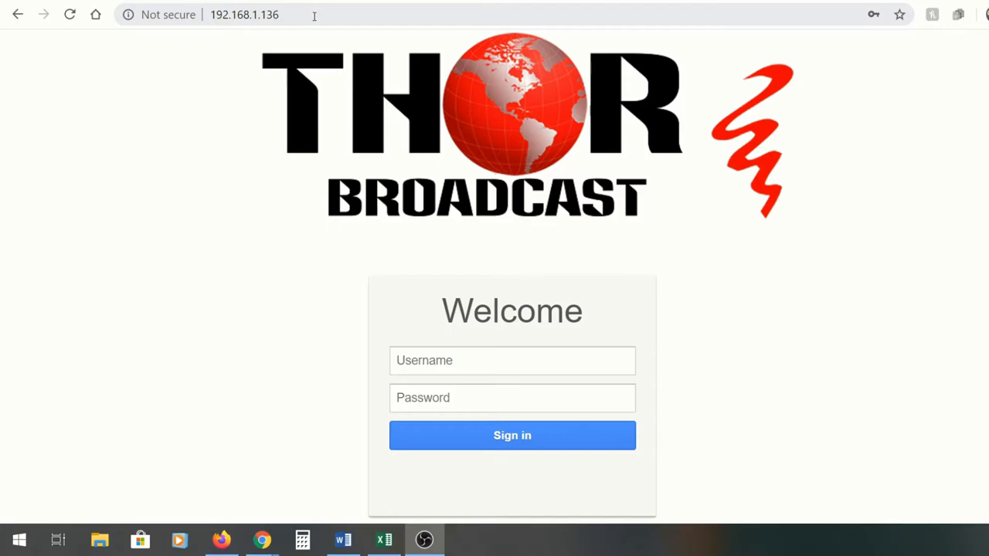
Sign in to the H-IRD-V3-ATSC web interface with the saved admin credentials
{"action": "left_click", "coordinate": [314, 16]}
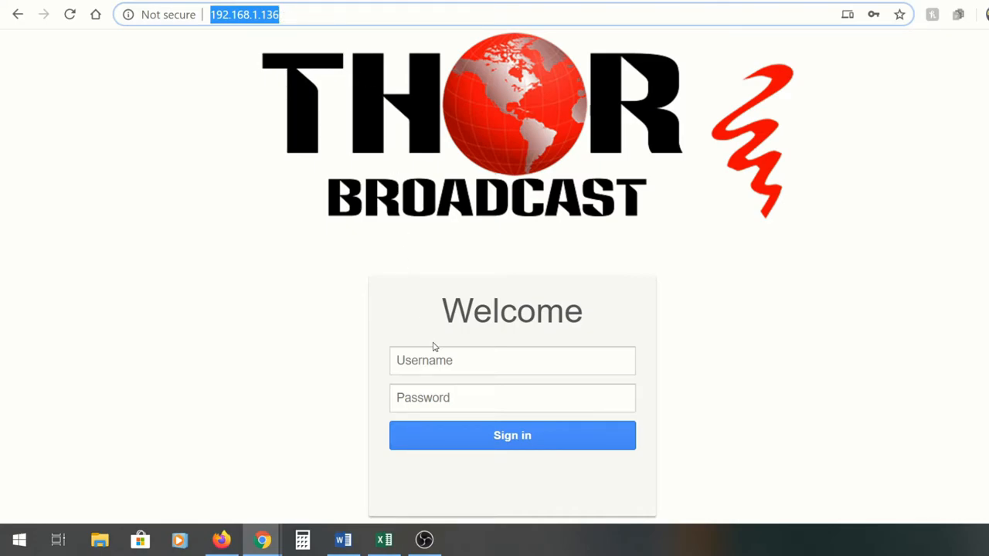
{"action": "left_click", "coordinate": [463, 360]}
{"action": "left_click", "coordinate": [452, 398]}
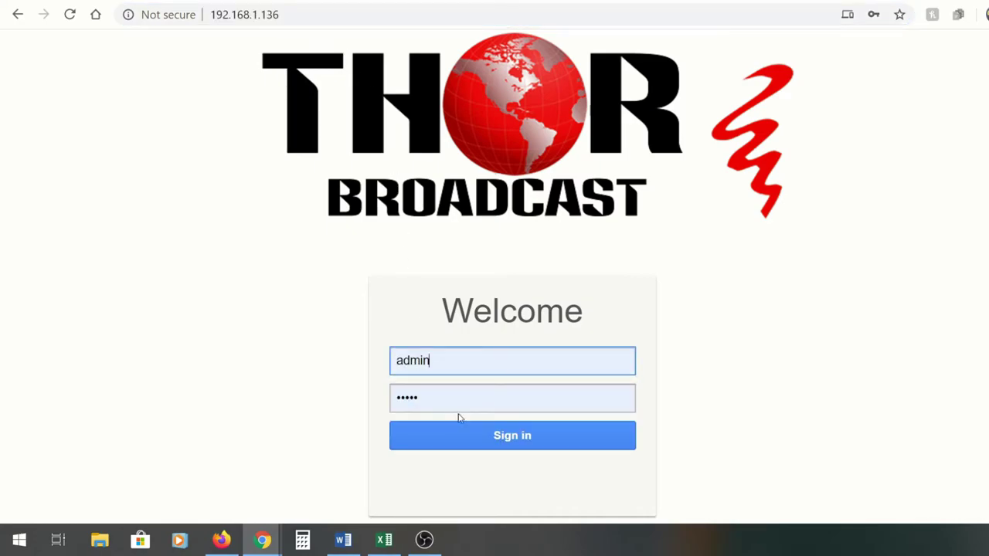
{"action": "left_click", "coordinate": [503, 437]}
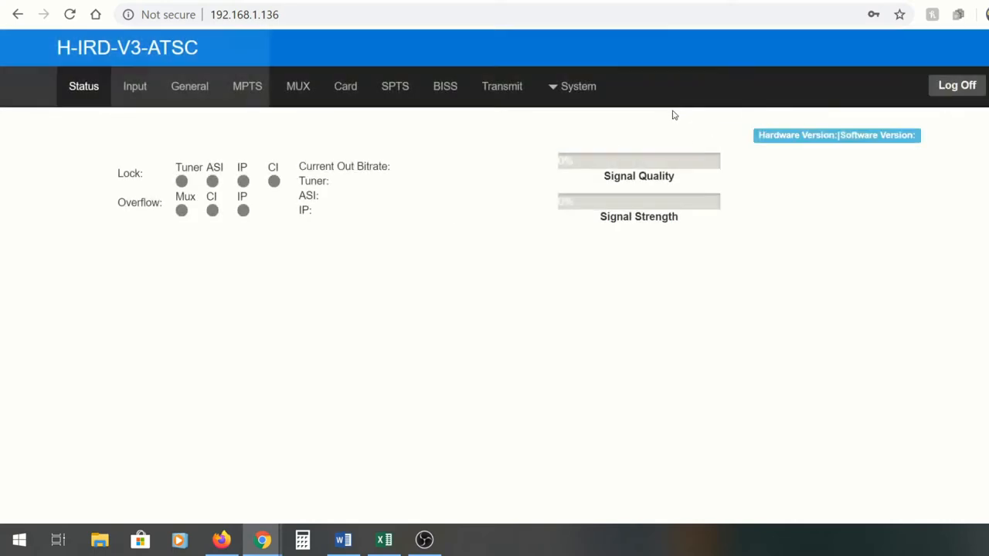
Reset the device to factory defaults via System > Config, then check Status and the Input page showing 754000 KHz
{"action": "left_click", "coordinate": [578, 86]}
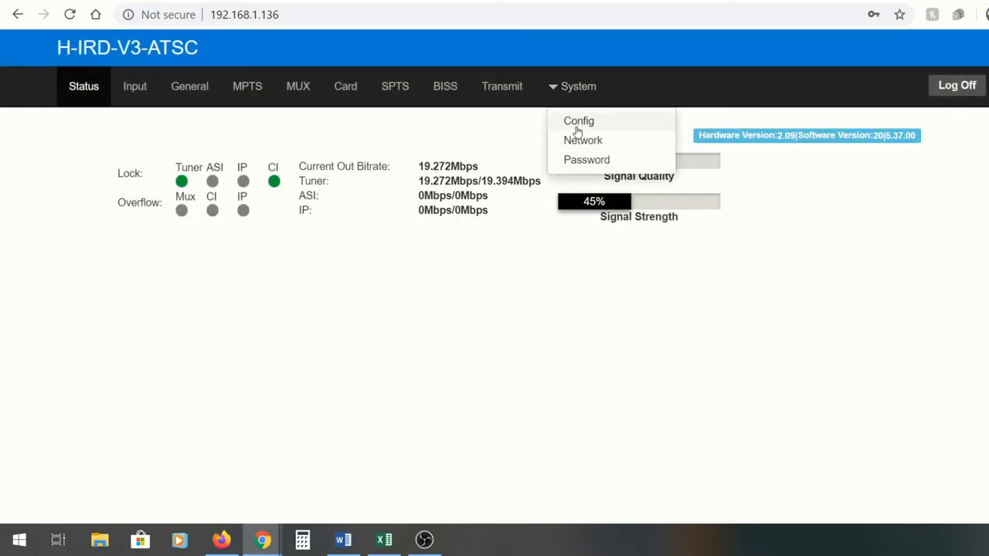
{"action": "left_click", "coordinate": [579, 120]}
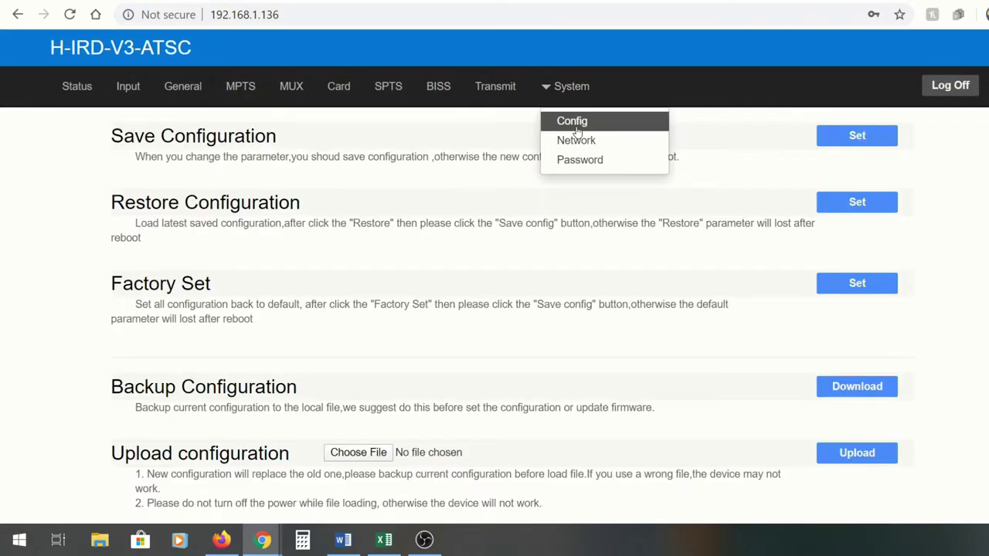
{"action": "left_click", "coordinate": [858, 282]}
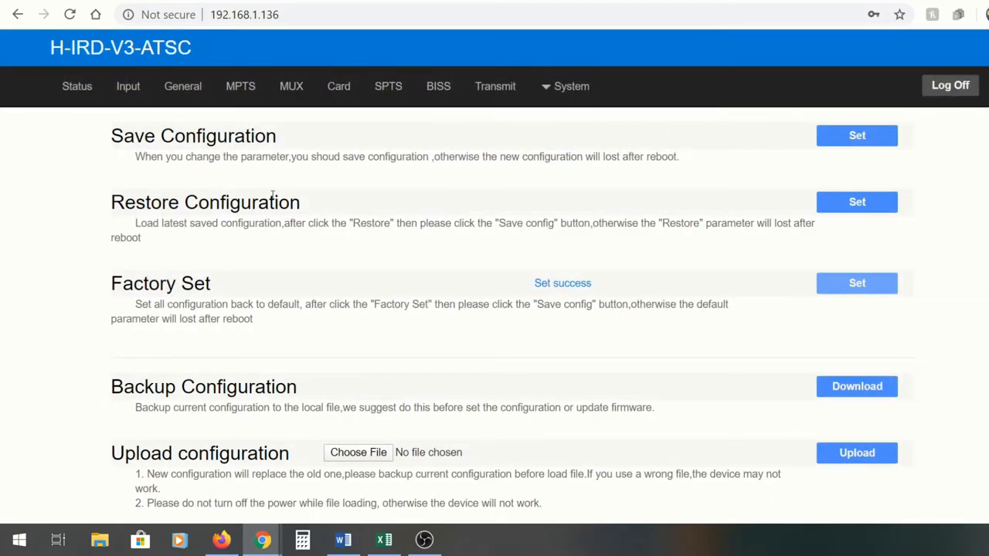
{"action": "left_click", "coordinate": [77, 86]}
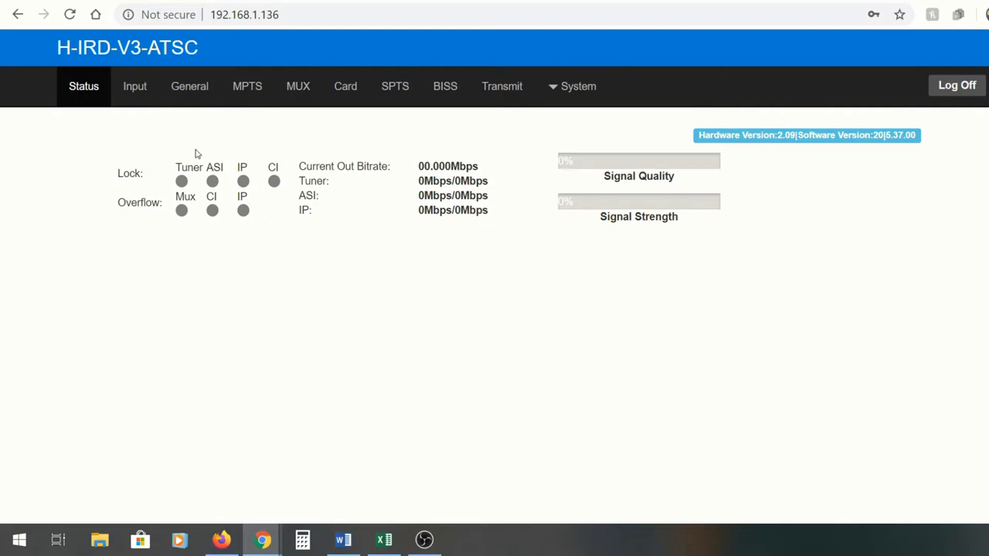
{"action": "left_click", "coordinate": [135, 86]}
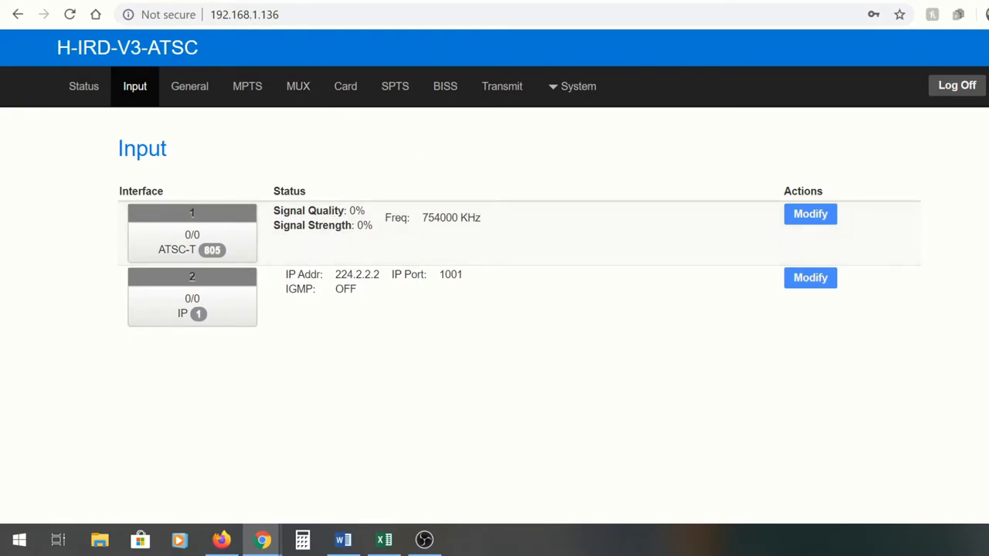
Look up the NoCable.org over-the-air channel report for Torrance, CA 90501
{"action": "key", "text": "ctrl+Tab"}
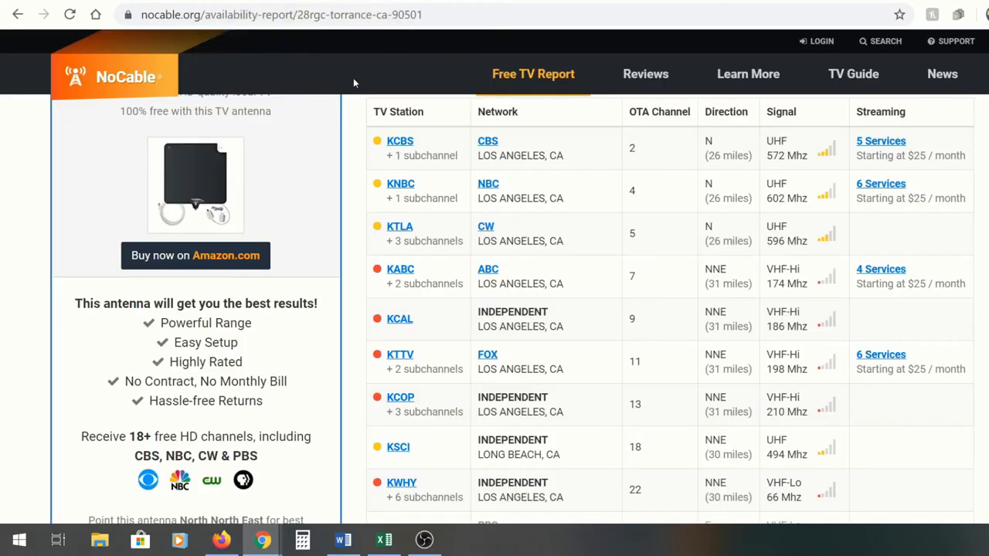
{"action": "scroll", "coordinate": [479, 224], "scroll_direction": "up", "scroll_amount": 3}
{"action": "scroll", "coordinate": [479, 224], "scroll_direction": "up", "scroll_amount": 5}
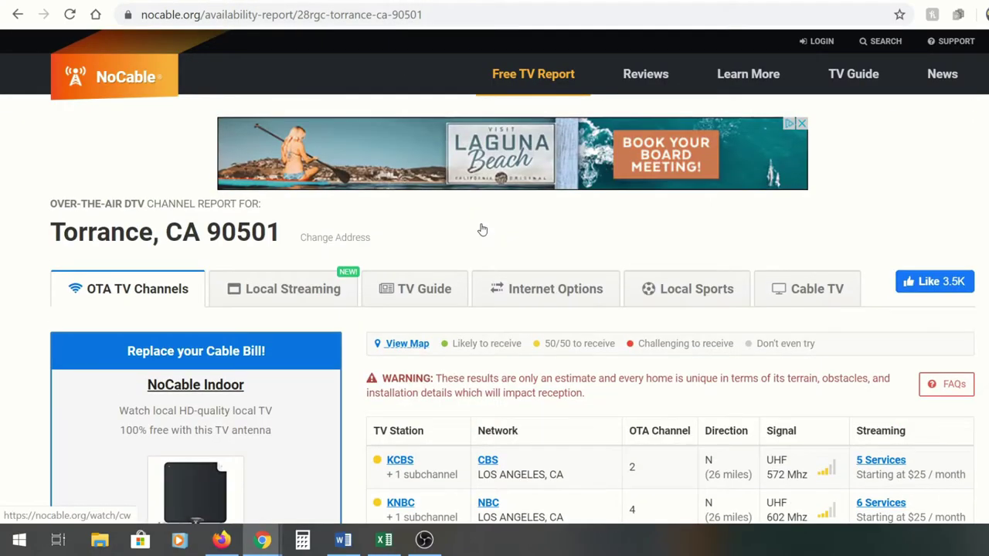
{"action": "left_click", "coordinate": [430, 15]}
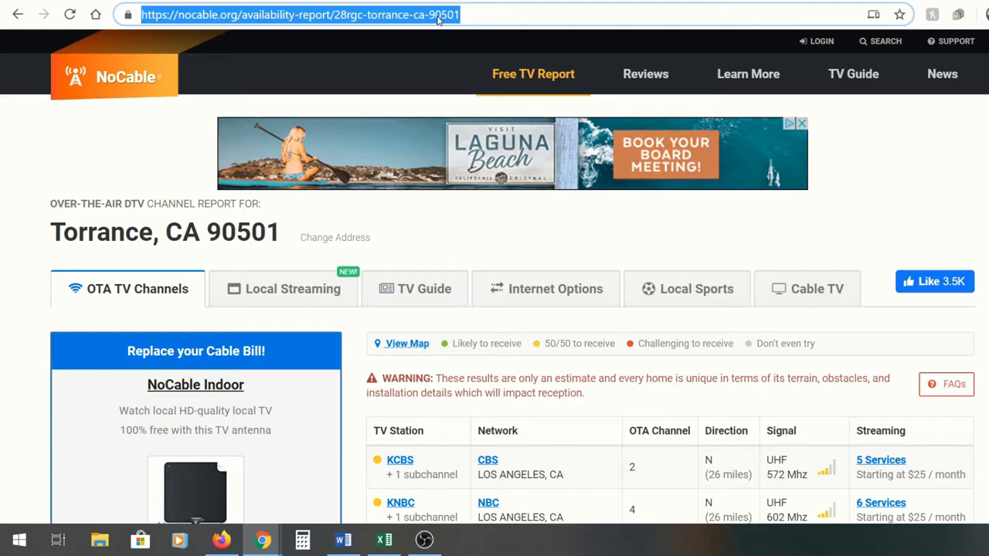
{"action": "type", "text": "nocable.org"}
{"action": "key", "text": "Return"}
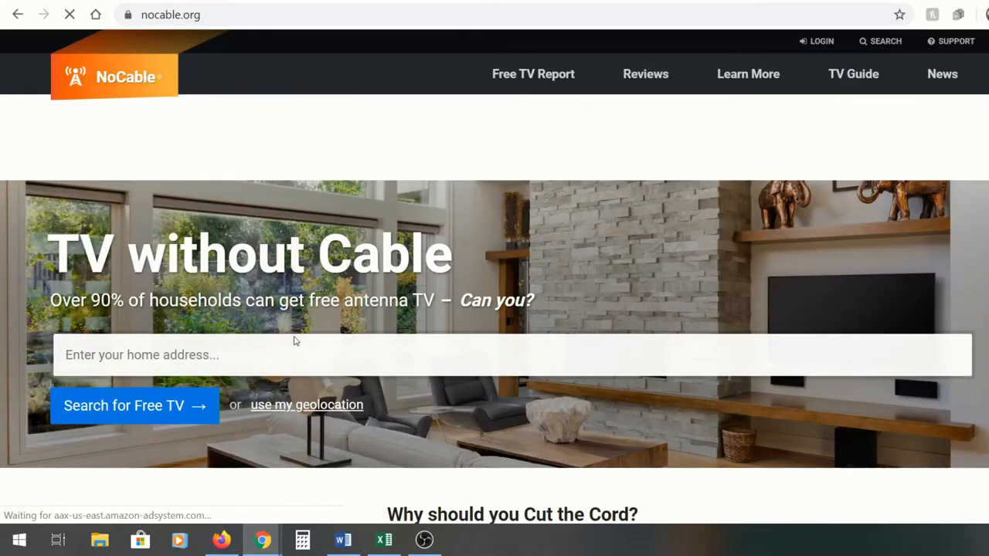
{"action": "left_click", "coordinate": [258, 358]}
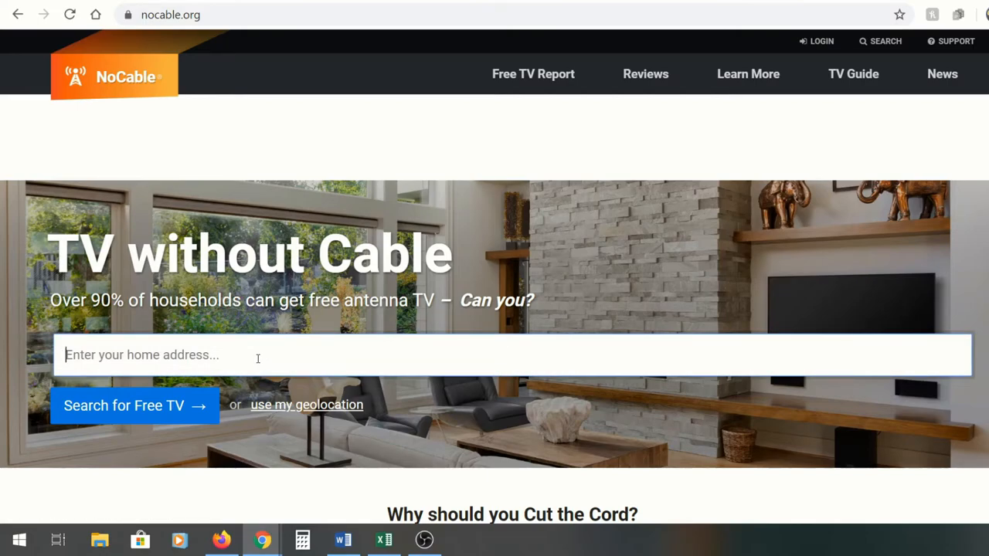
{"action": "type", "text": "90501"}
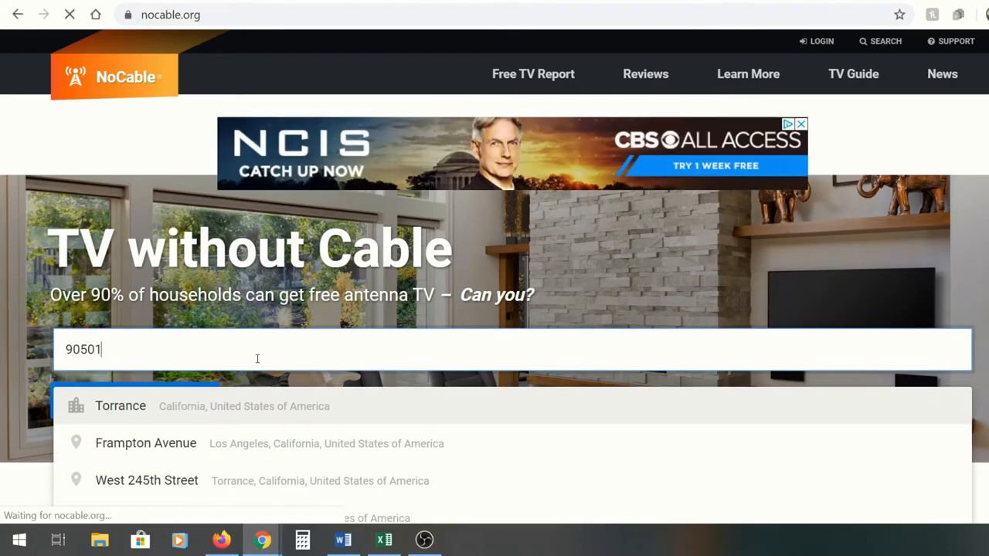
{"action": "left_click", "coordinate": [214, 408]}
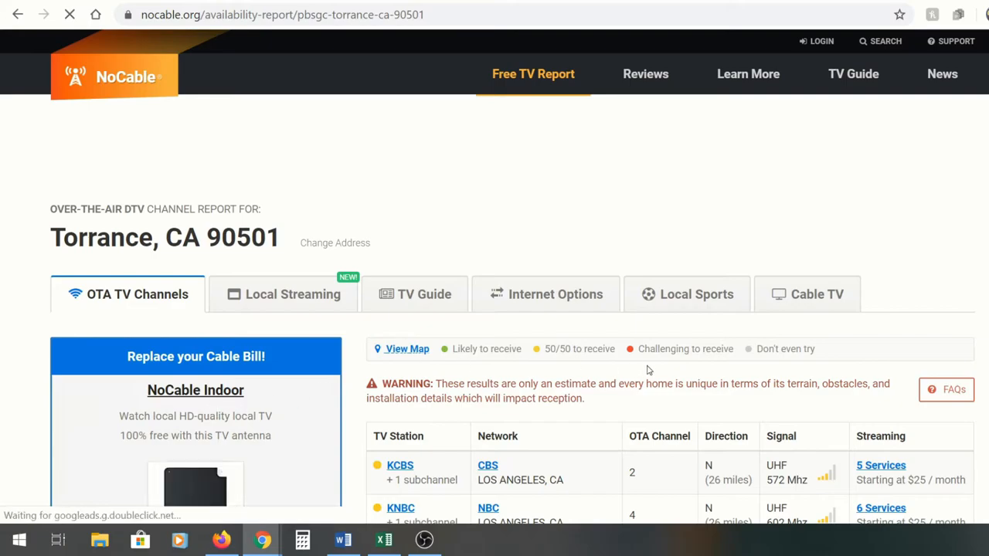
{"action": "scroll", "coordinate": [694, 369], "scroll_direction": "down", "scroll_amount": 5}
{"action": "scroll", "coordinate": [673, 309], "scroll_direction": "up", "scroll_amount": 3}
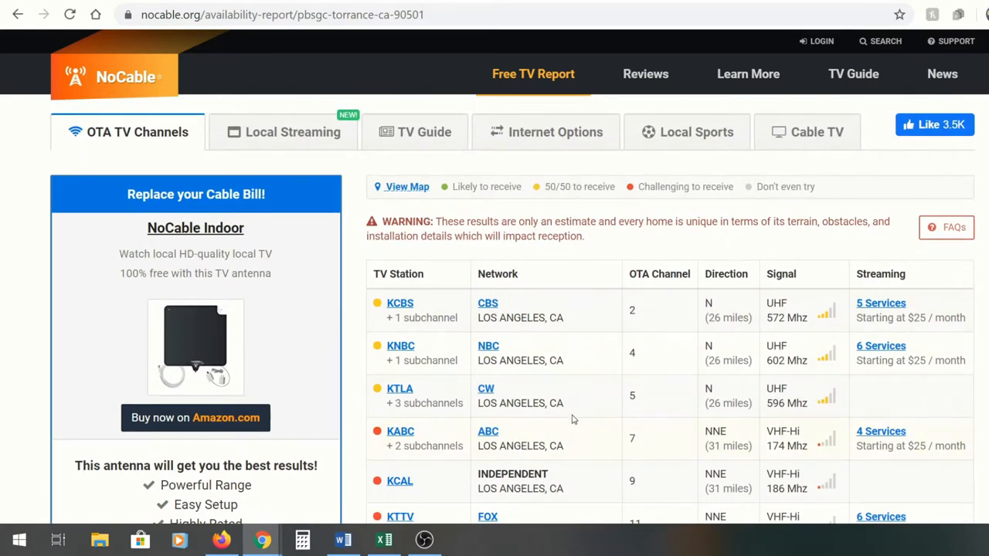
{"action": "scroll", "coordinate": [591, 384], "scroll_direction": "down", "scroll_amount": 3}
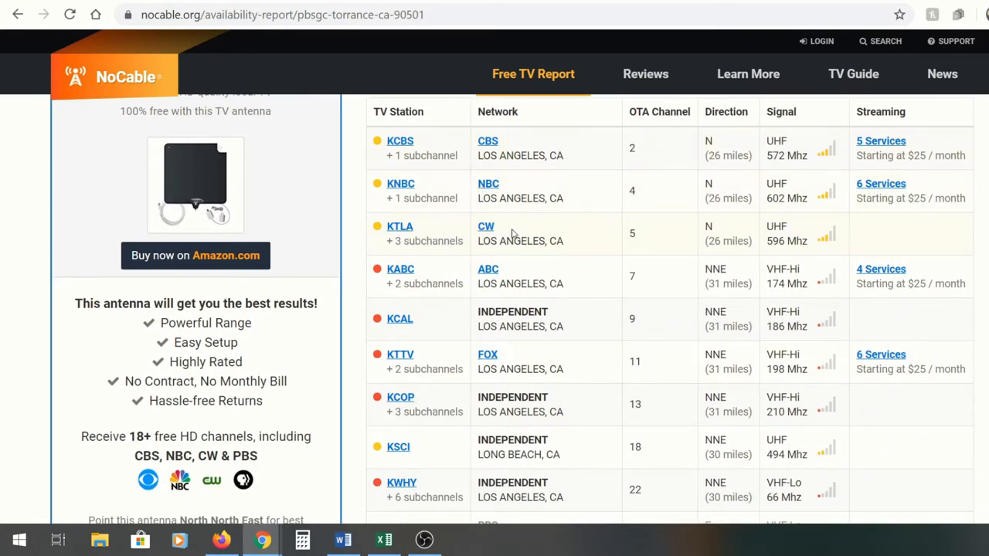
{"action": "scroll", "coordinate": [518, 293], "scroll_direction": "up", "scroll_amount": 3}
{"action": "scroll", "coordinate": [541, 309], "scroll_direction": "up", "scroll_amount": 2}
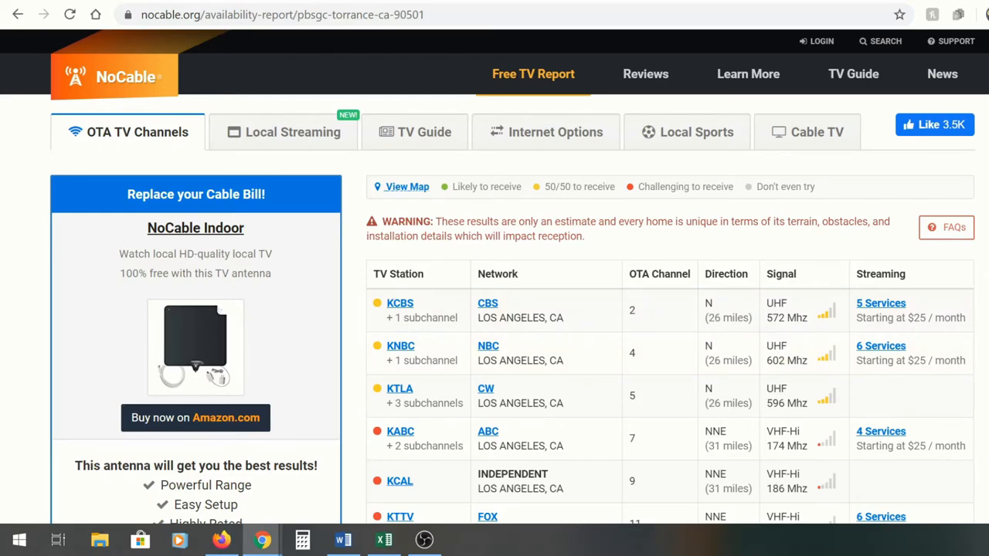
Change tuner 1's frequency from 754000 to 605000 KHz and apply it, confirming lock at about 19.3 Mbps
{"action": "key", "text": "ctrl+Tab"}
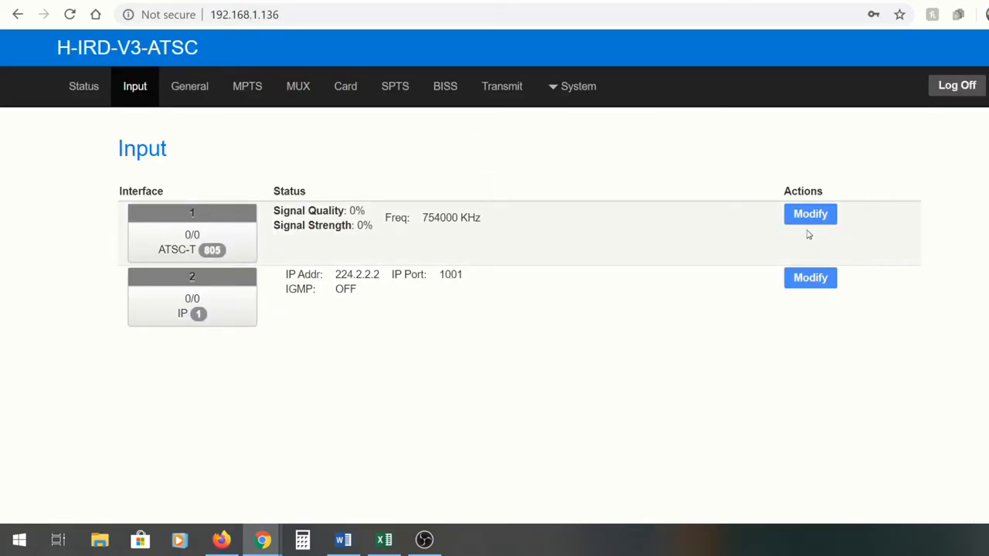
{"action": "left_click", "coordinate": [810, 214]}
{"action": "left_click", "coordinate": [508, 172]}
{"action": "left_click_drag", "start_coordinate": [508, 171], "coordinate": [399, 178]}
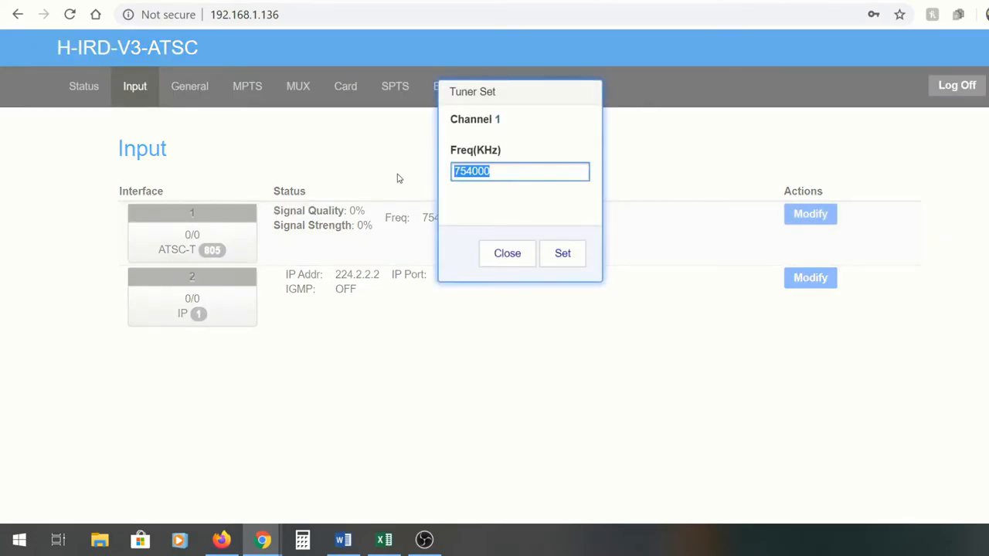
{"action": "type", "text": "6050"}
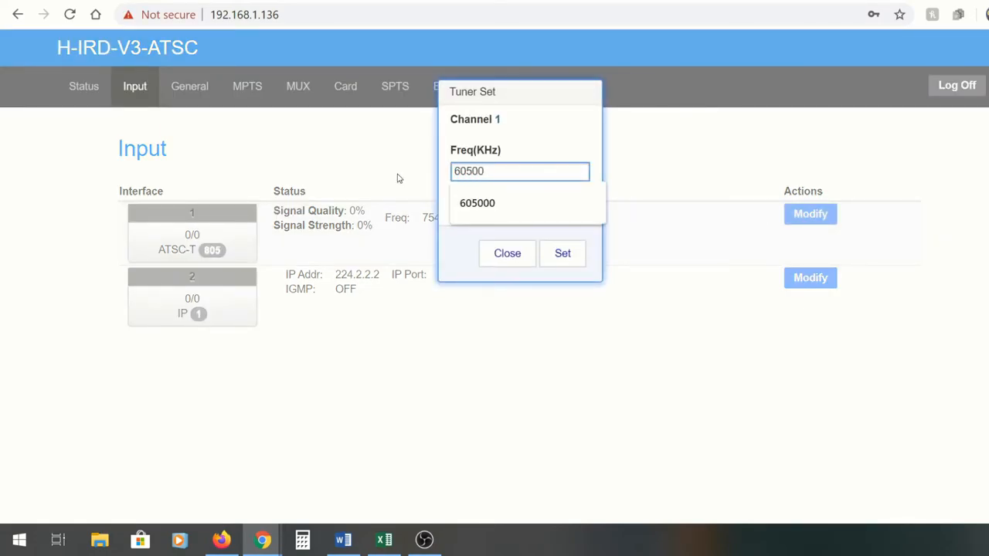
{"action": "type", "text": "0"}
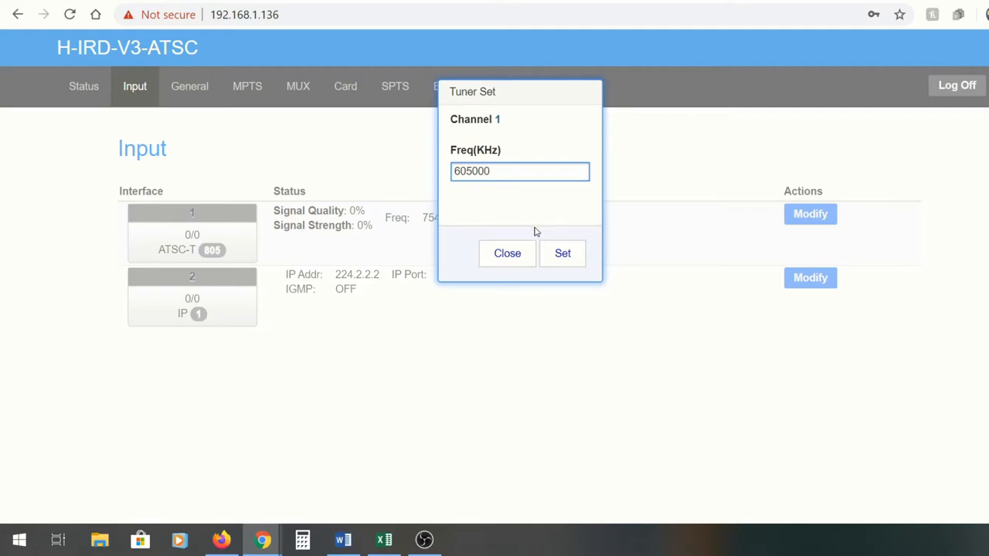
{"action": "left_click", "coordinate": [563, 253]}
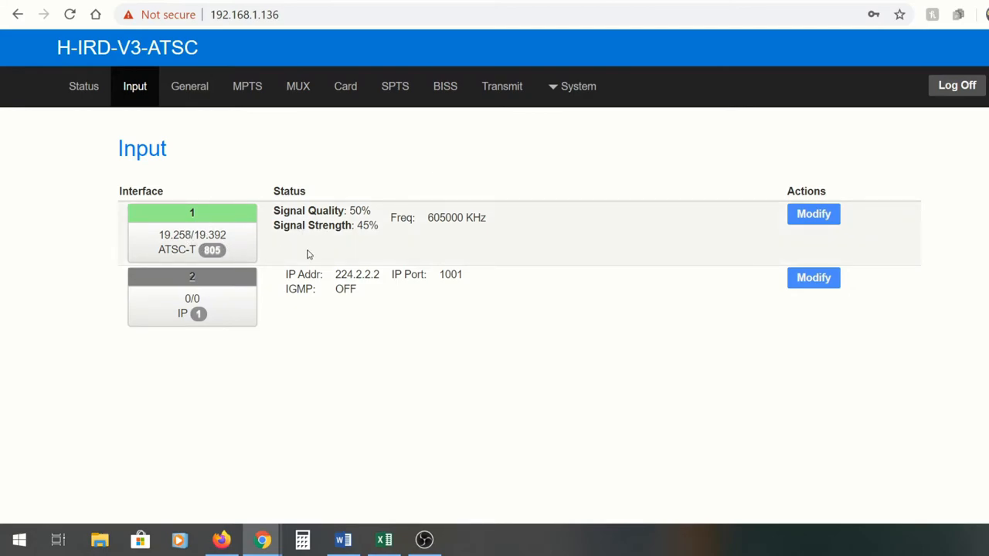
{"action": "left_click", "coordinate": [189, 86]}
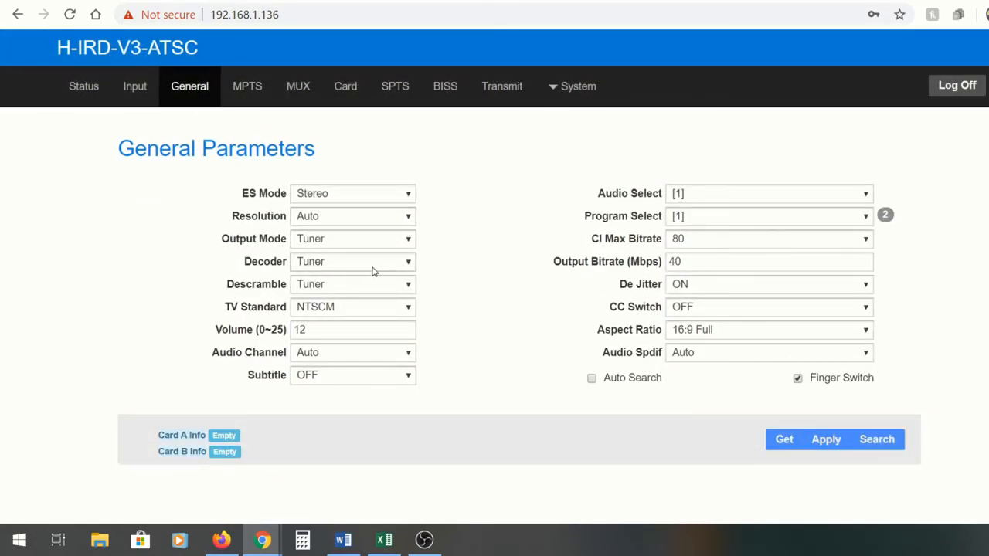
Set Output Mode to MUX and Output Bitrate to 25 Mbps on the General page and apply
{"action": "left_click", "coordinate": [364, 241]}
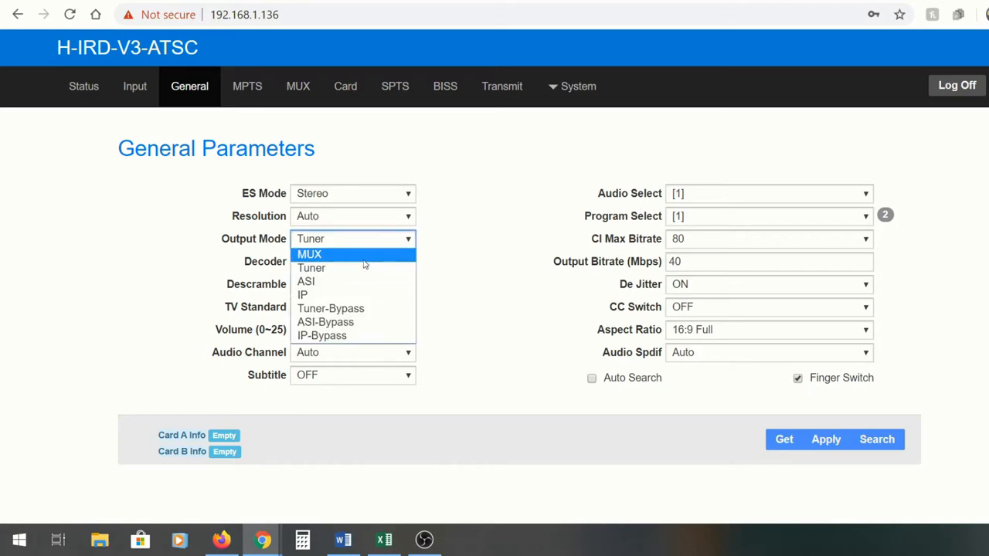
{"action": "left_click", "coordinate": [359, 255]}
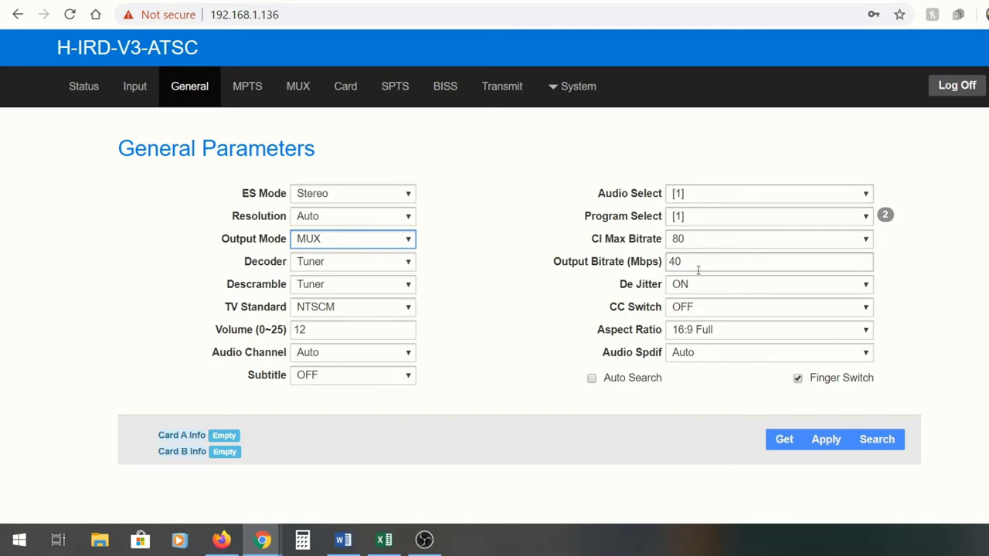
{"action": "left_click_drag", "start_coordinate": [704, 268], "coordinate": [624, 271]}
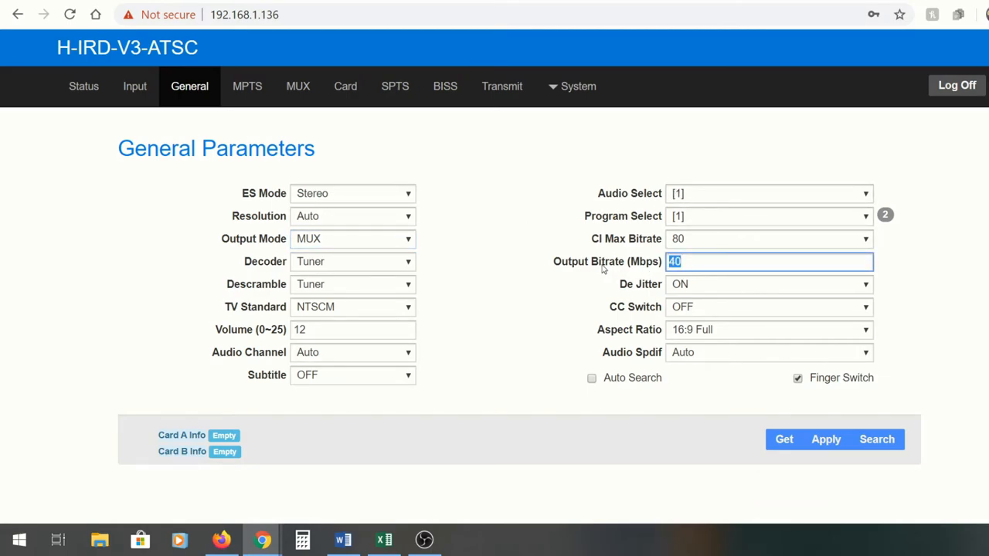
{"action": "type", "text": "25"}
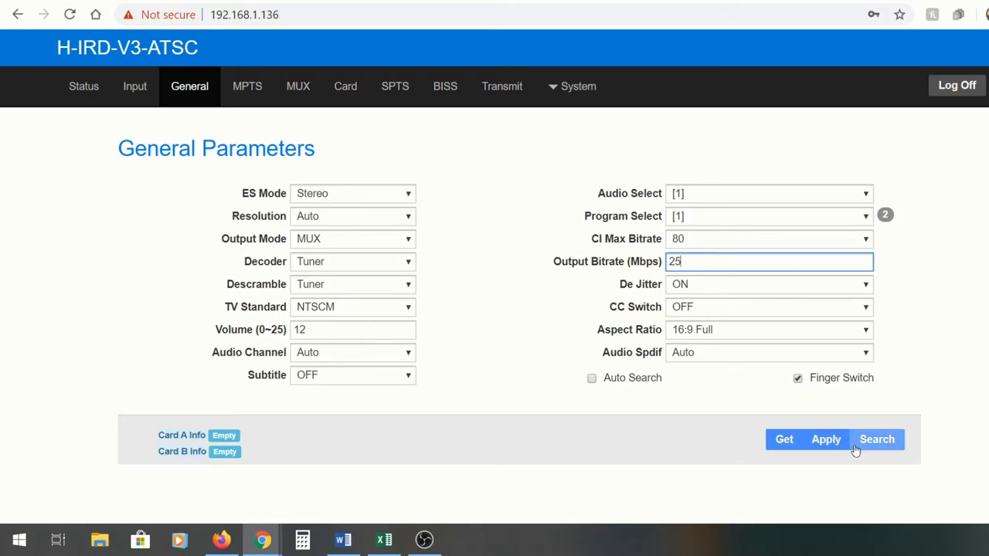
{"action": "left_click", "coordinate": [826, 439]}
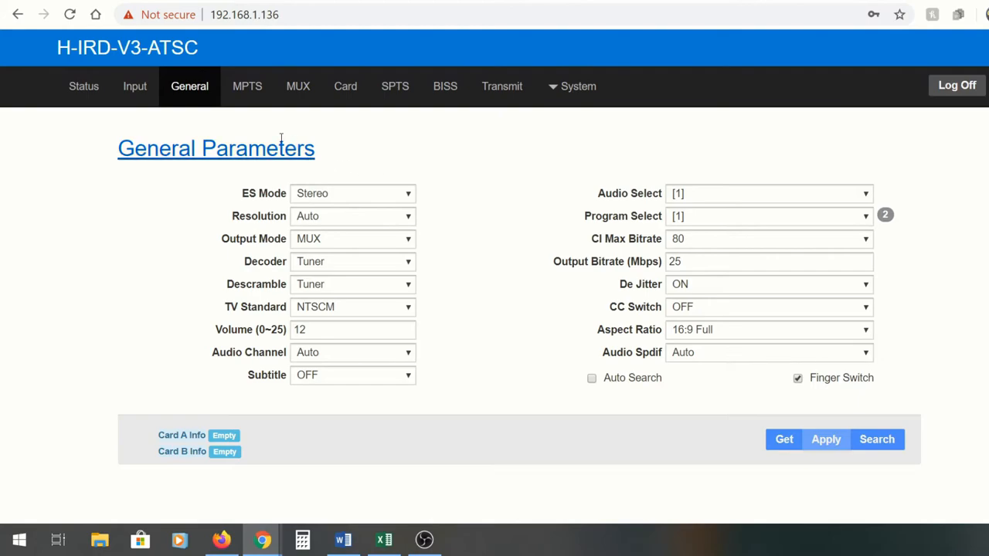
{"action": "left_click", "coordinate": [243, 86]}
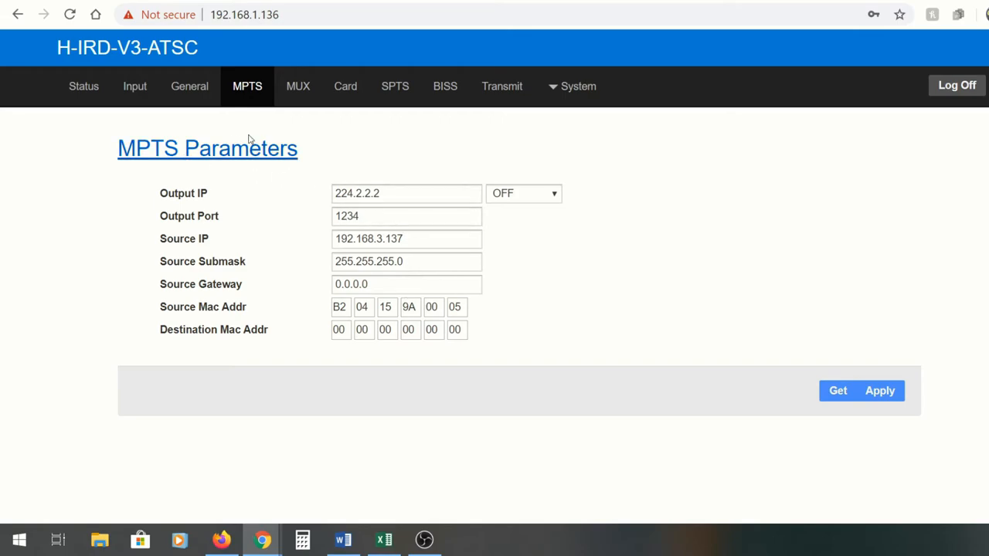
Try Get and Parse on the SPTS page with SPTS Enable ticked, leaving the program table still empty, and return to Mux
{"action": "left_click", "coordinate": [298, 86]}
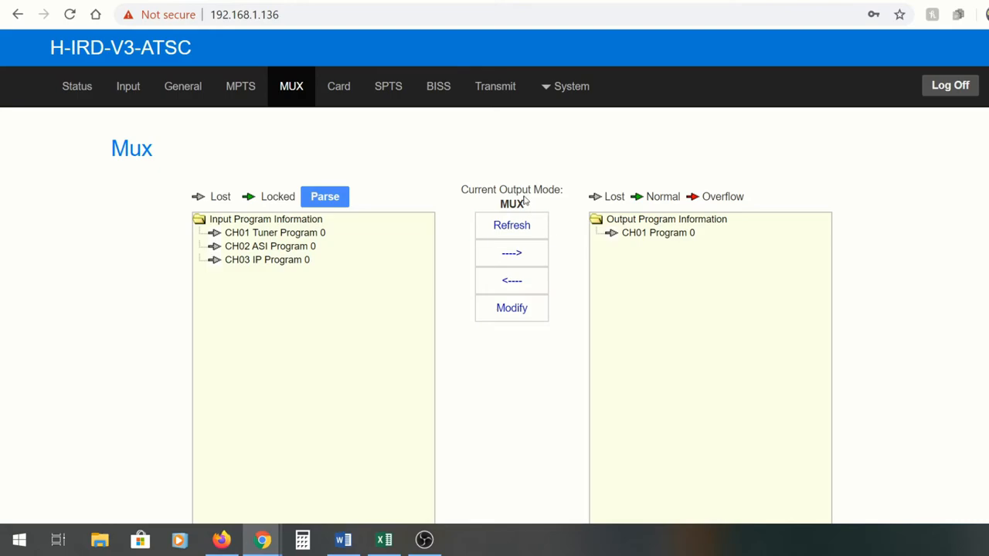
{"action": "left_click", "coordinate": [338, 87]}
{"action": "left_click", "coordinate": [400, 88]}
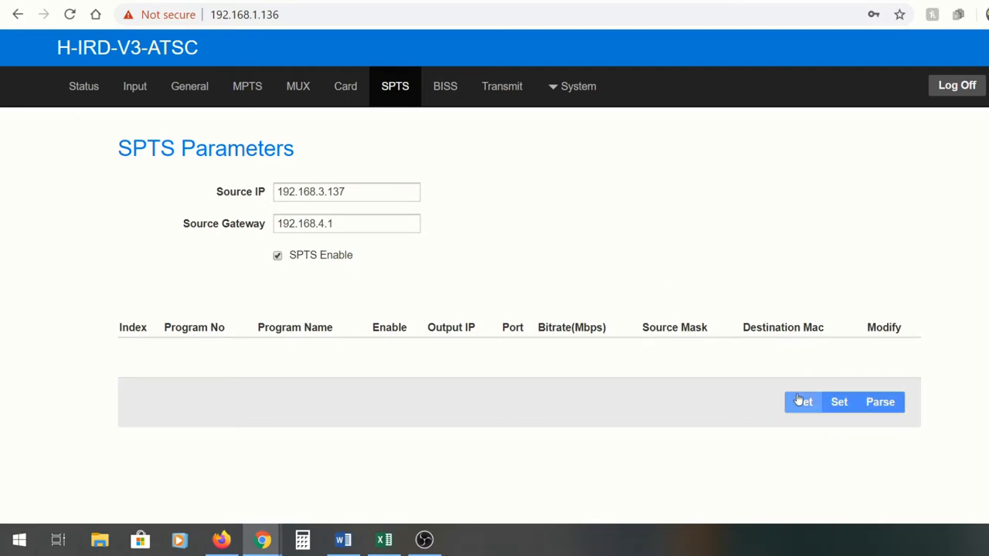
{"action": "left_click", "coordinate": [798, 402]}
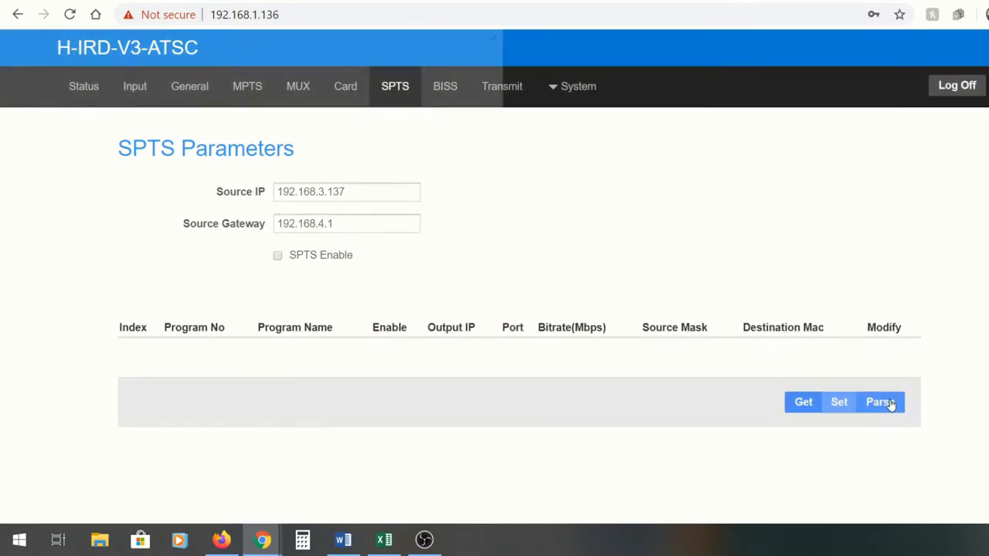
{"action": "left_click", "coordinate": [881, 402]}
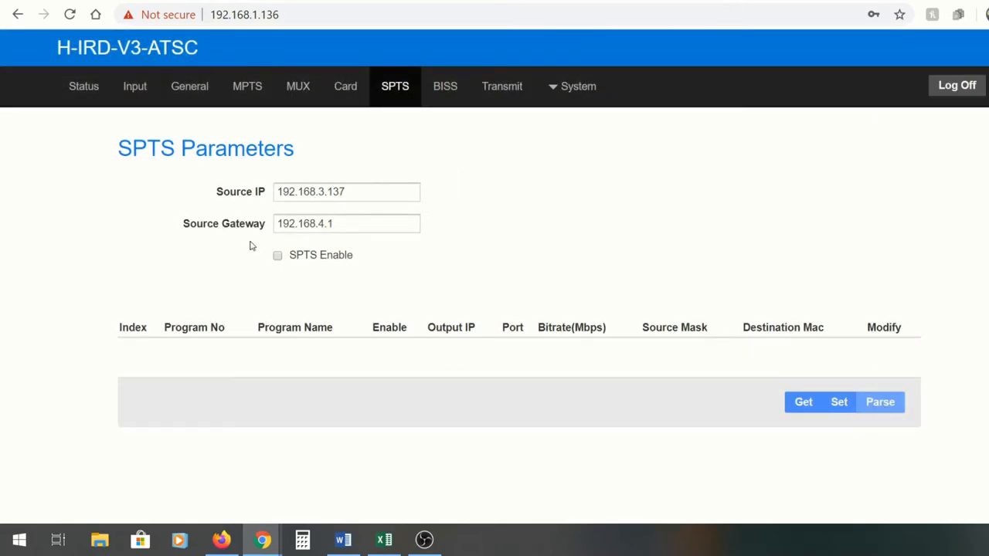
{"action": "left_click", "coordinate": [278, 256]}
{"action": "left_click", "coordinate": [889, 402]}
{"action": "left_click", "coordinate": [802, 402]}
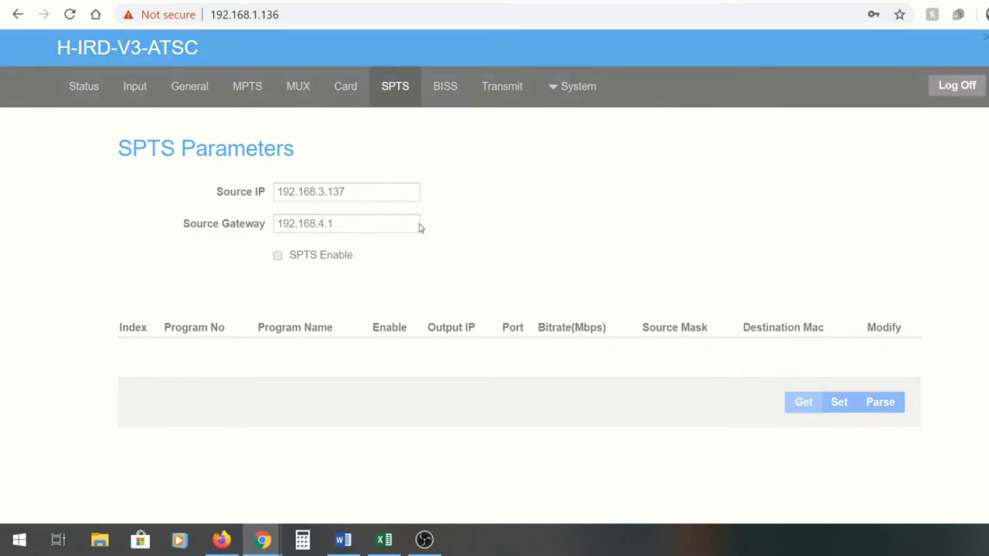
{"action": "left_click", "coordinate": [298, 85]}
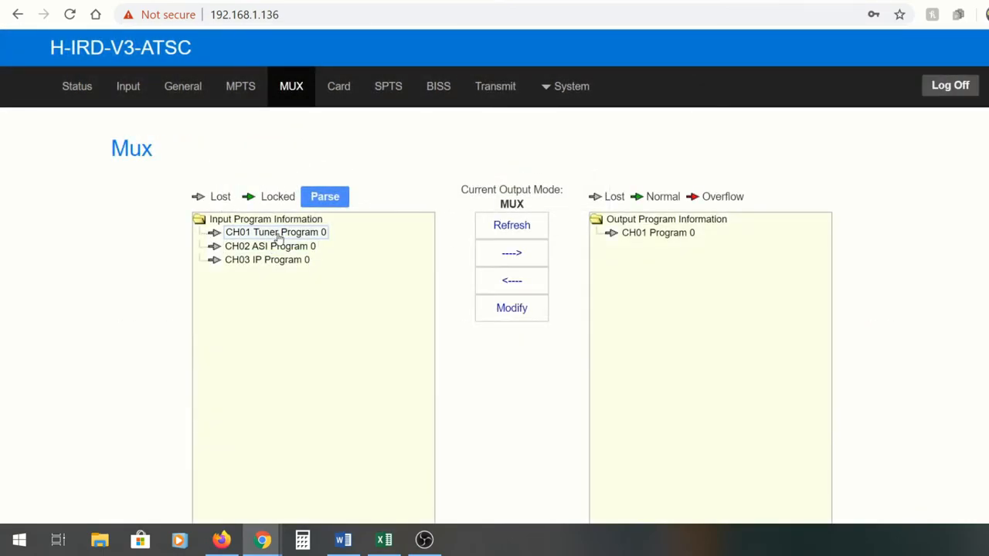
Parse the tuner input and add CH01 programs 3 and 4 to the mux output as 257 and 258
{"action": "left_click", "coordinate": [324, 196]}
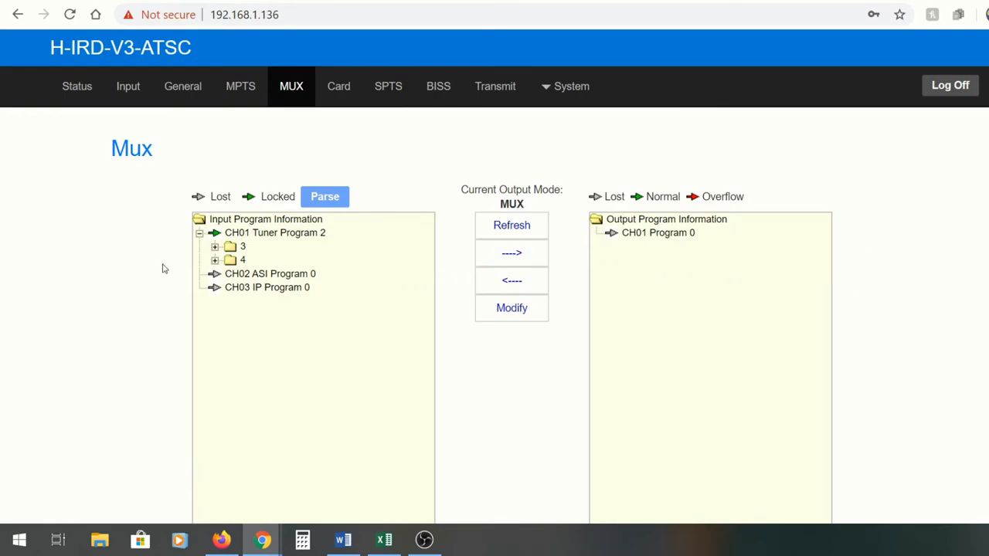
{"action": "left_click", "coordinate": [295, 232]}
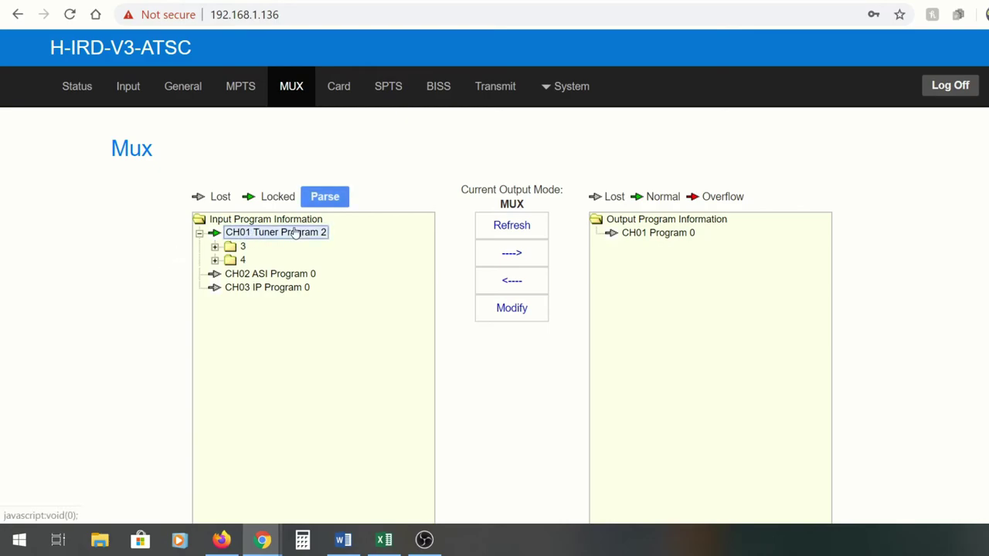
{"action": "left_click", "coordinate": [512, 253]}
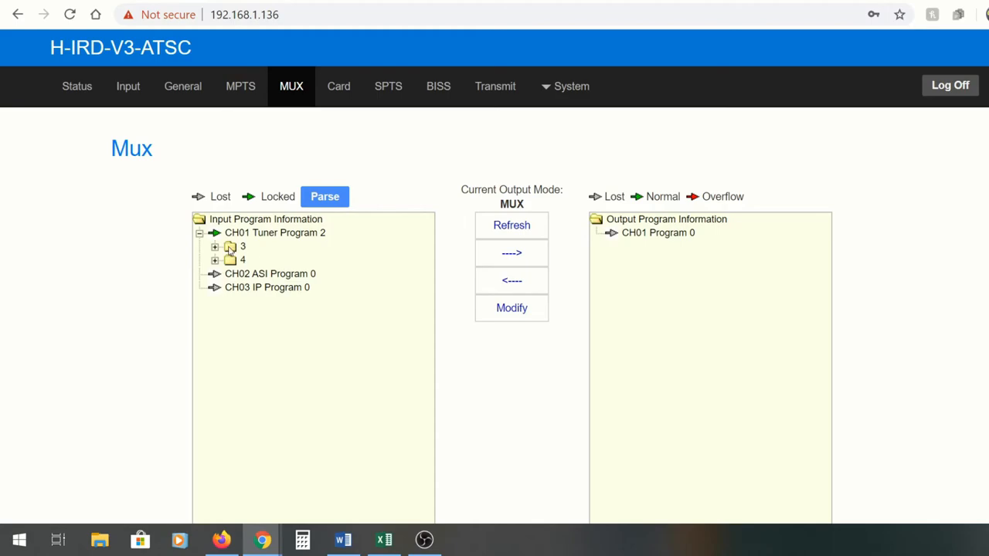
{"action": "left_click", "coordinate": [242, 247]}
{"action": "left_click", "coordinate": [510, 253]}
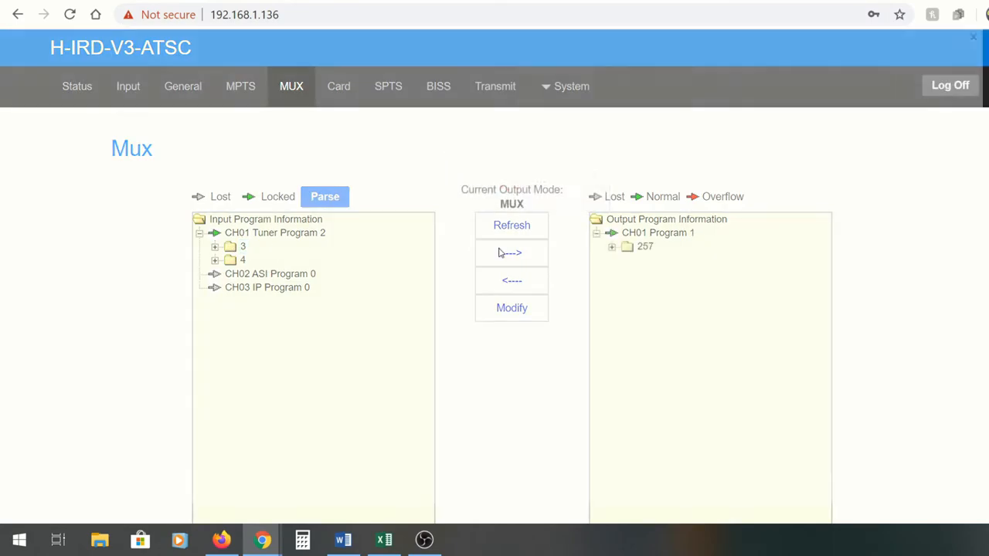
{"action": "left_click", "coordinate": [242, 260]}
{"action": "left_click", "coordinate": [512, 253]}
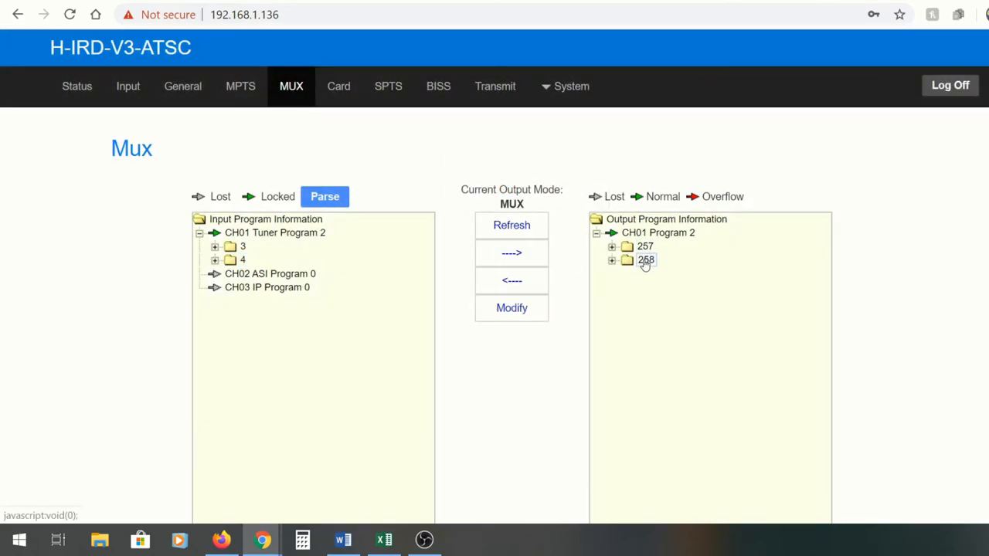
Expand and collapse output programs 257 and 258 to inspect their details
{"action": "left_click", "coordinate": [612, 247]}
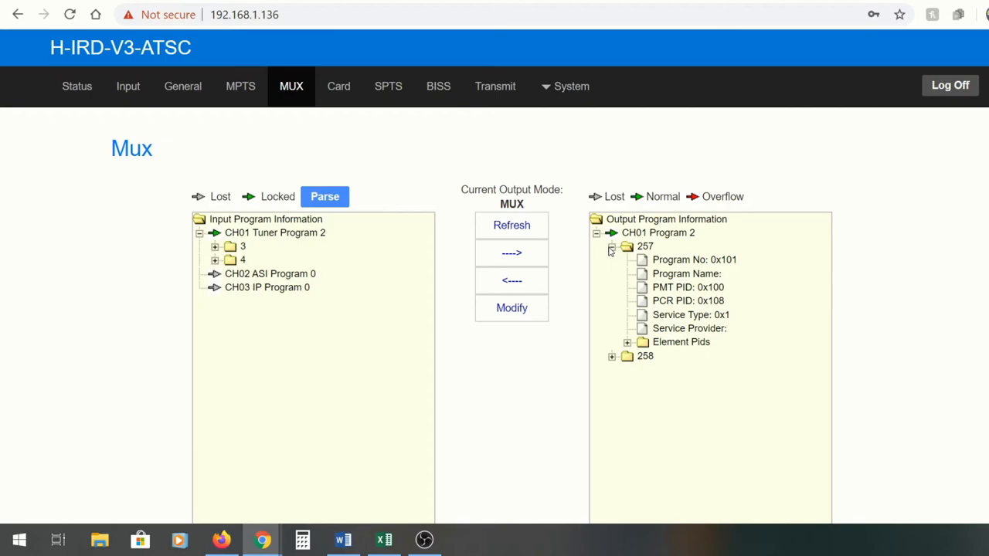
{"action": "left_click", "coordinate": [612, 248]}
{"action": "left_click", "coordinate": [612, 261]}
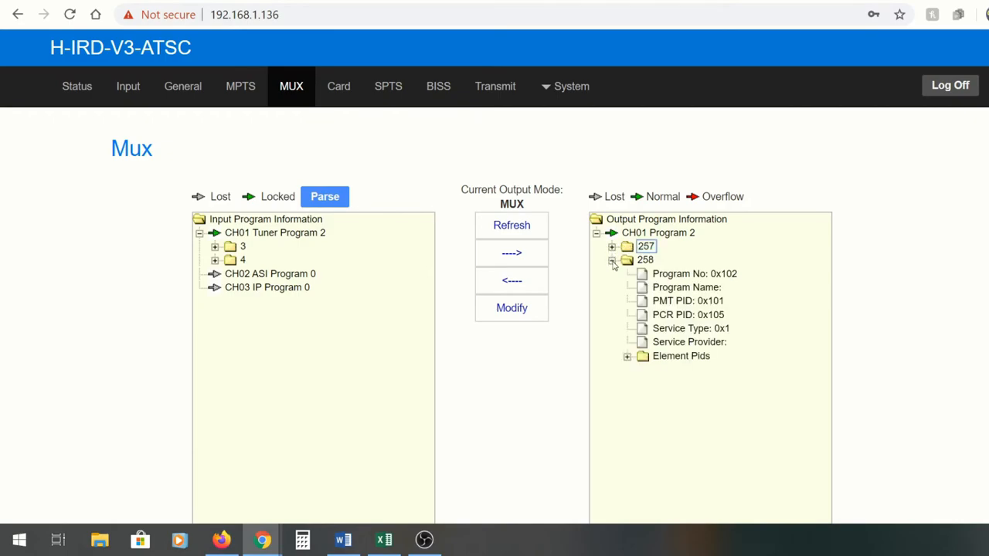
{"action": "left_click", "coordinate": [612, 261]}
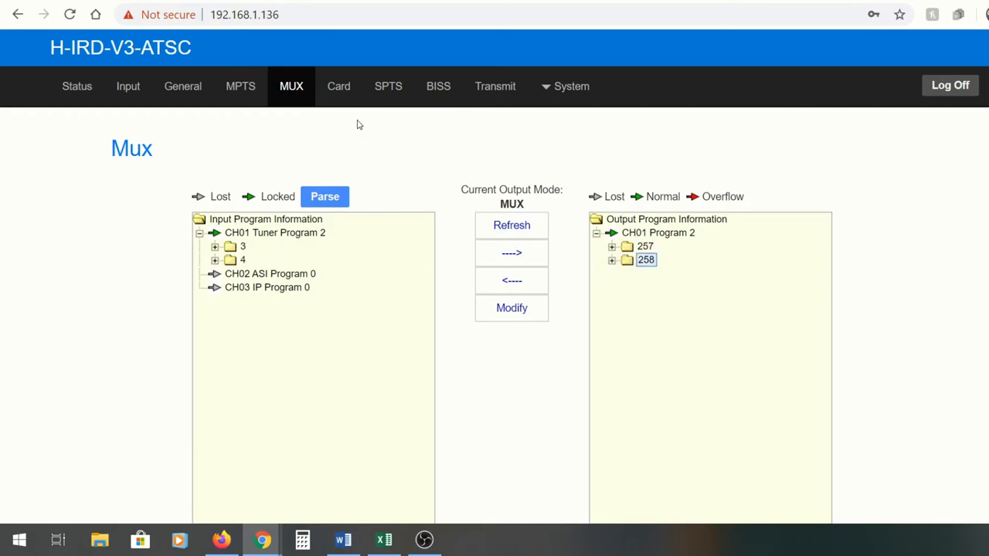
{"action": "left_click", "coordinate": [388, 86]}
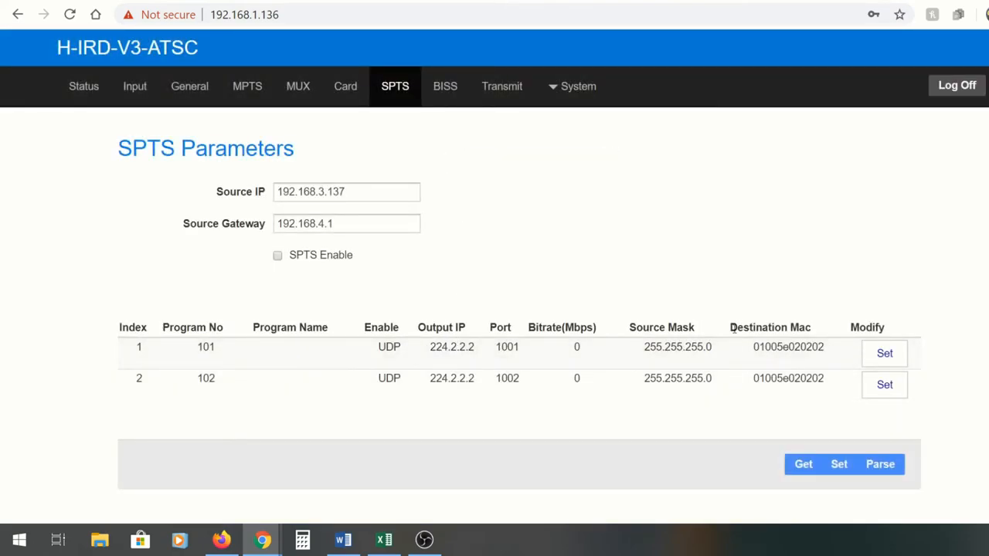
Set the first SPTS stream (program 101, 224.2.2.2:1001) to 19 Mbps UDP and save it
{"action": "left_click", "coordinate": [885, 353]}
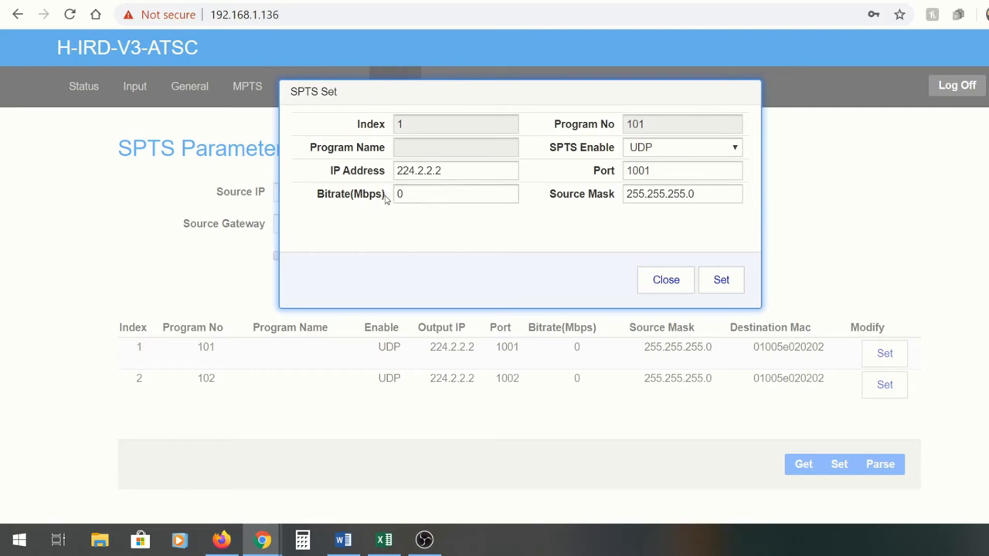
{"action": "left_click_drag", "start_coordinate": [406, 194], "coordinate": [371, 201]}
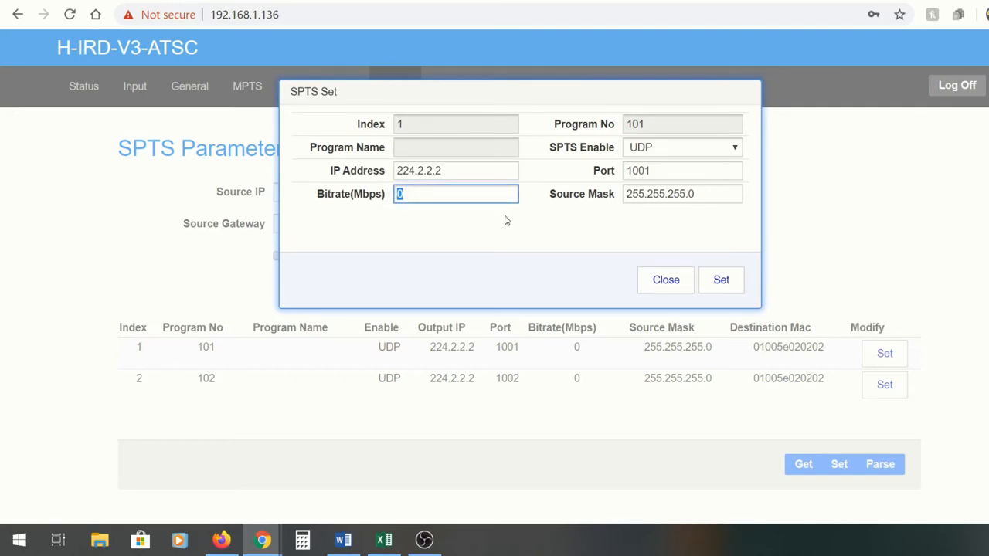
{"action": "type", "text": "19"}
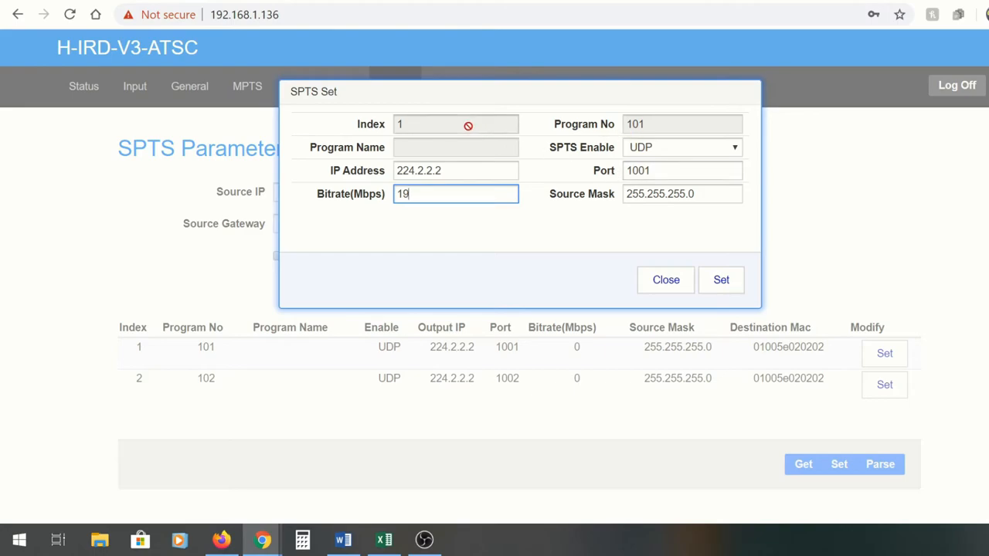
{"action": "left_click", "coordinate": [674, 147]}
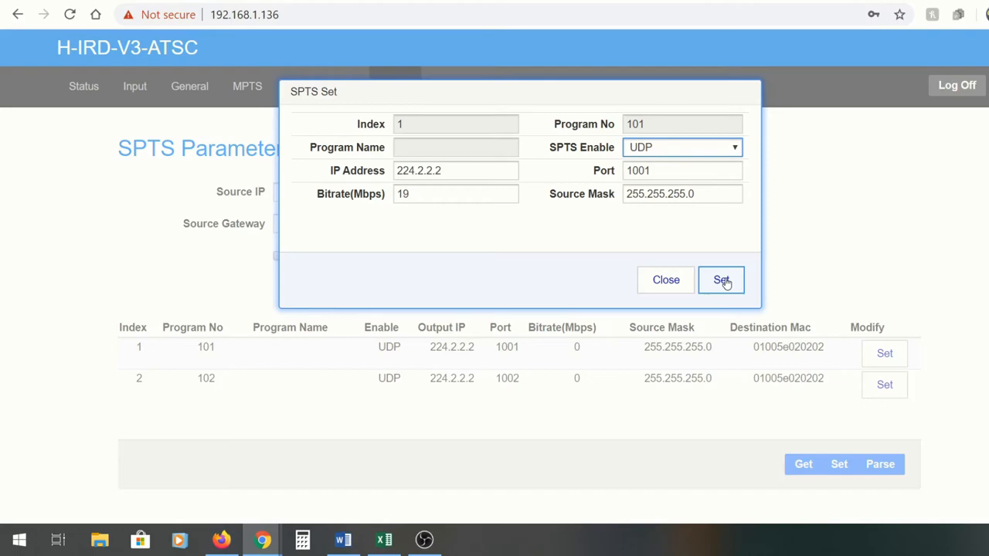
{"action": "left_click", "coordinate": [721, 280]}
Set the second SPTS stream (port 1002) to 19 Mbps, tick SPTS Enable and apply the settings
{"action": "left_click", "coordinate": [885, 385]}
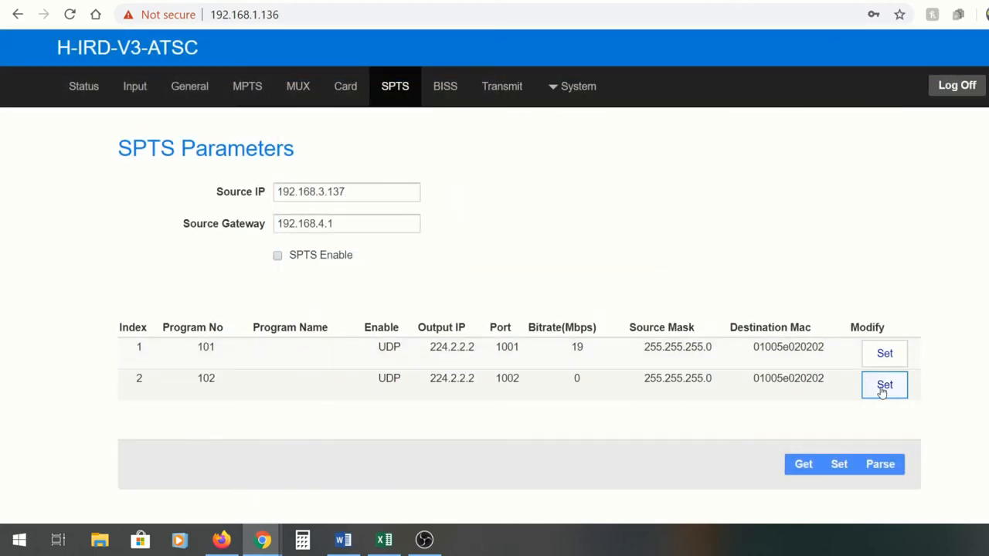
{"action": "left_click", "coordinate": [438, 196]}
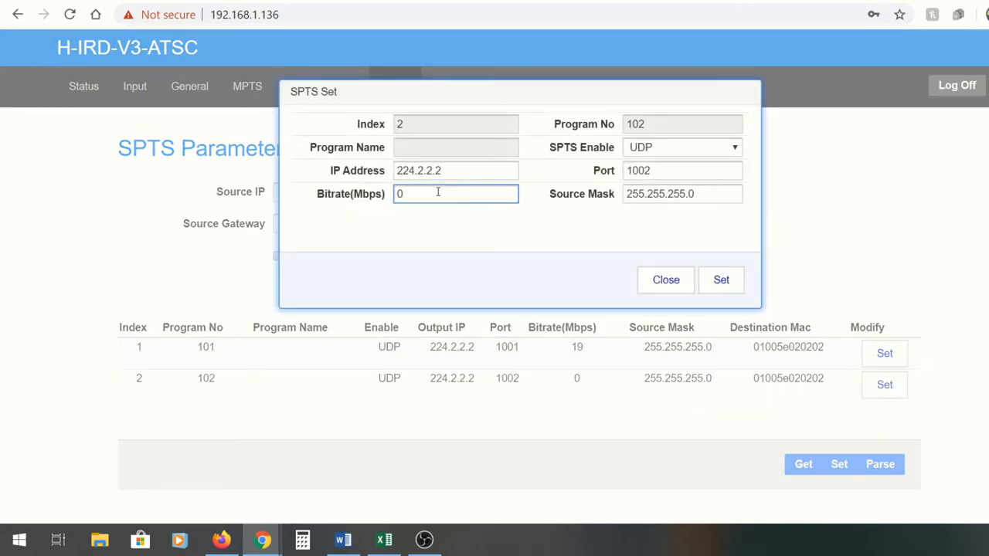
{"action": "left_click", "coordinate": [721, 279]}
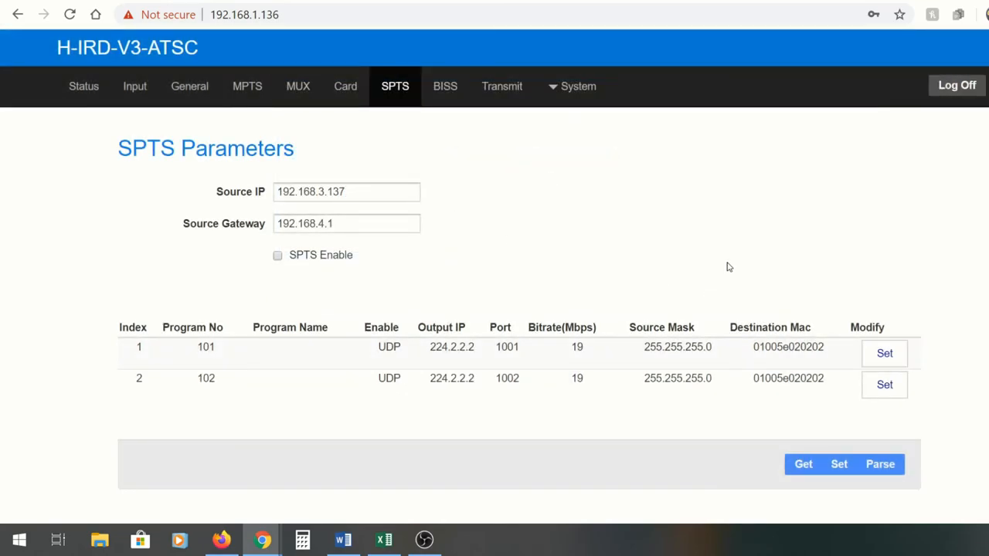
{"action": "left_click", "coordinate": [278, 256]}
{"action": "left_click", "coordinate": [837, 466]}
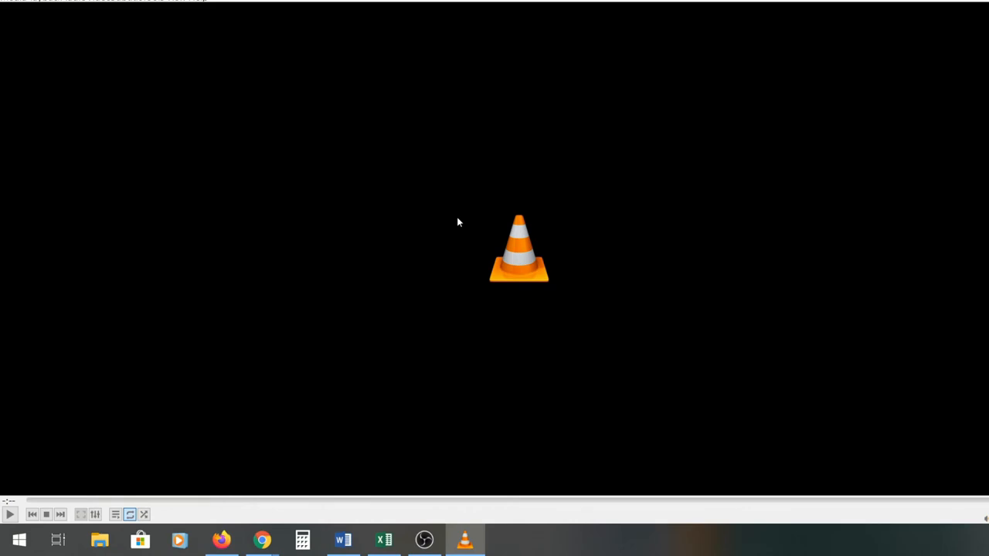
{"action": "key", "text": "ctrl+n"}
{"action": "key", "text": "End"}
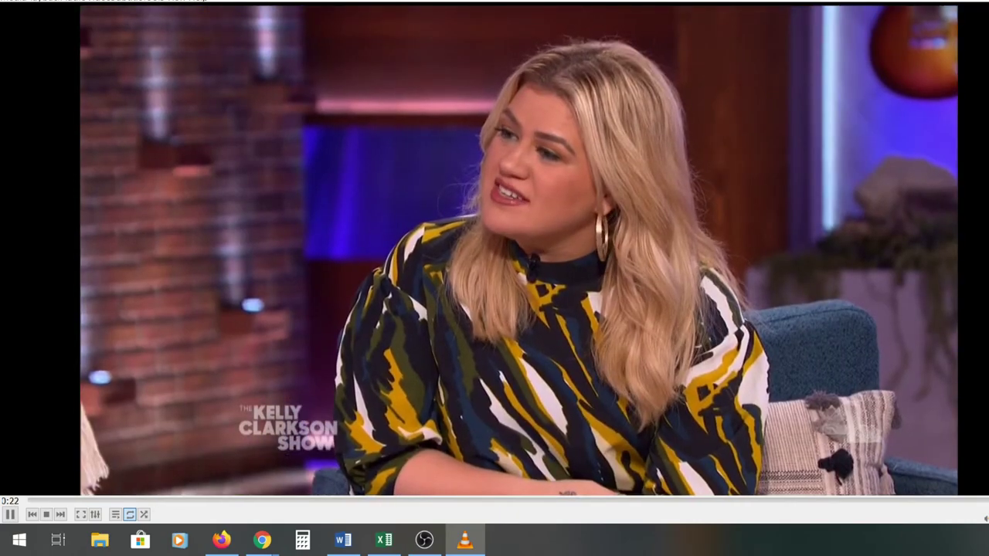
{"action": "key", "text": "ctrl+n"}
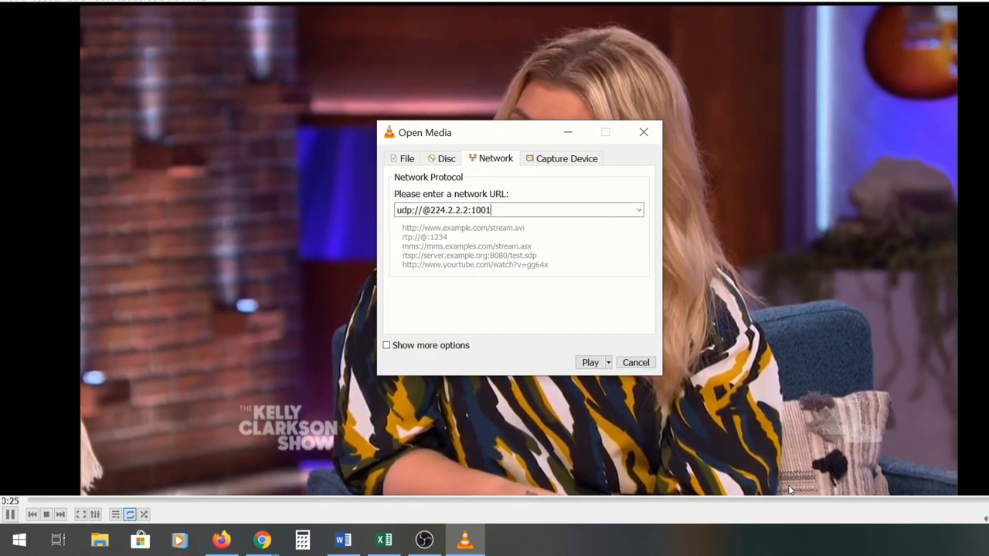
{"action": "key", "text": "BackSpace"}
{"action": "type", "text": "2"}
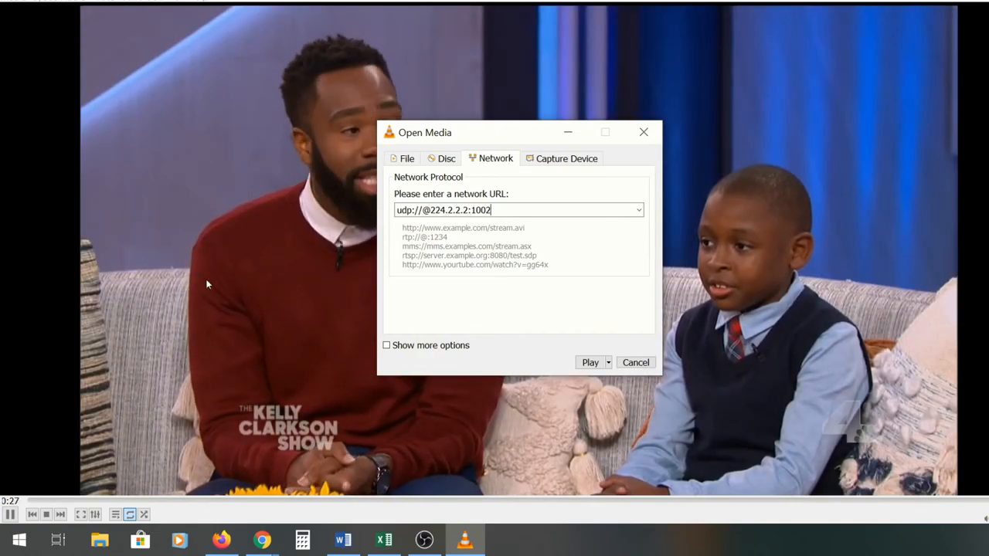
{"action": "left_click", "coordinate": [590, 362]}
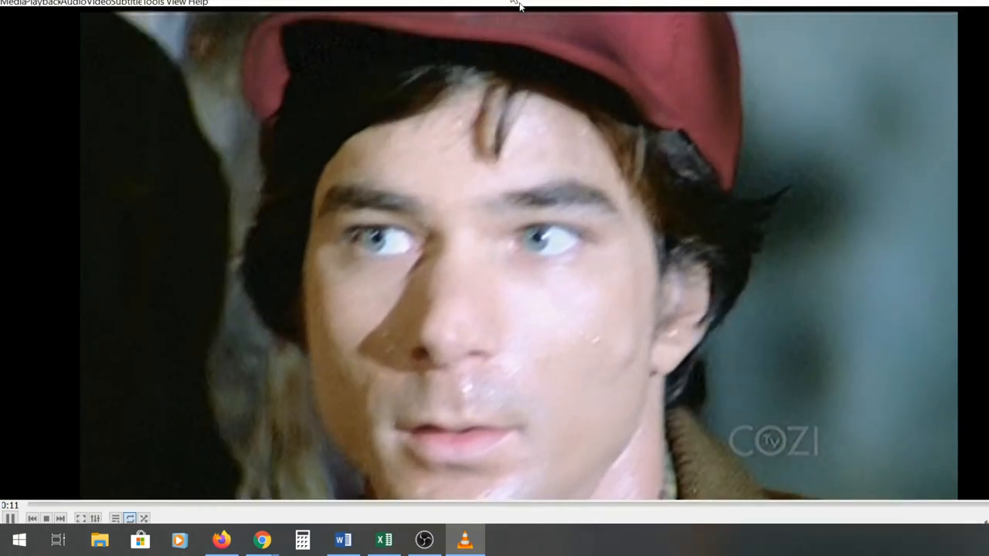
{"action": "key", "text": "alt+Tab"}
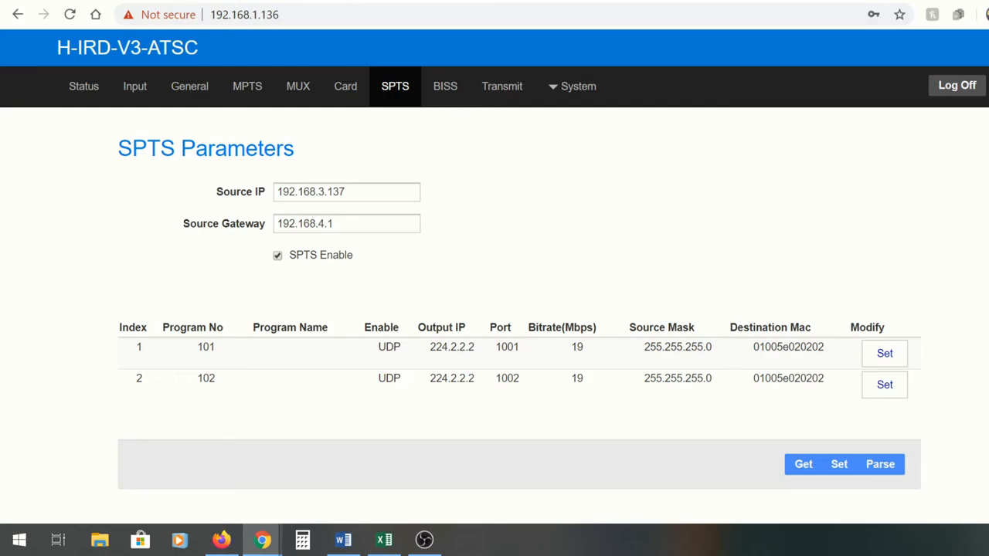
{"action": "key", "text": "ctrl+Tab"}
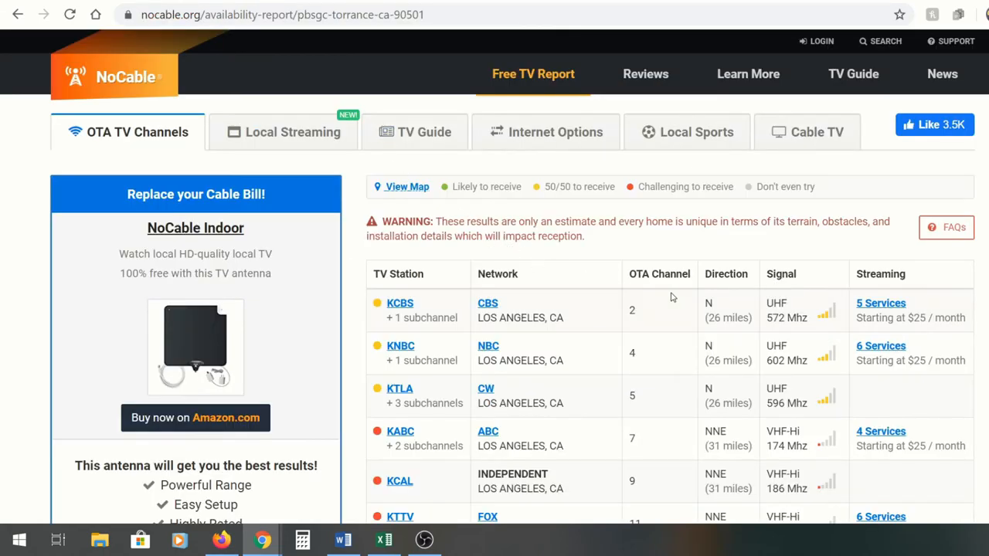
{"action": "scroll", "coordinate": [675, 310], "scroll_direction": "down", "scroll_amount": 2}
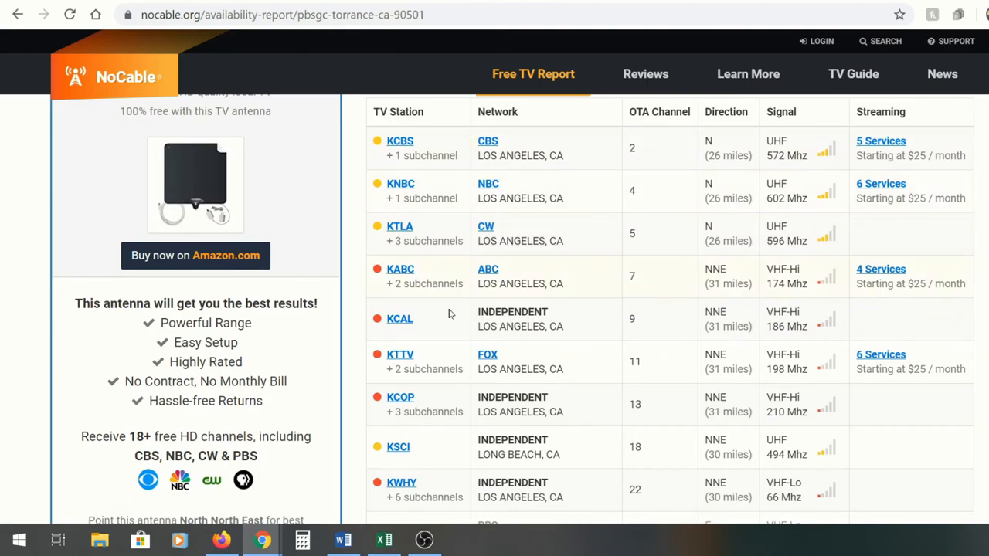
{"action": "left_click_drag", "start_coordinate": [388, 368], "coordinate": [462, 368]}
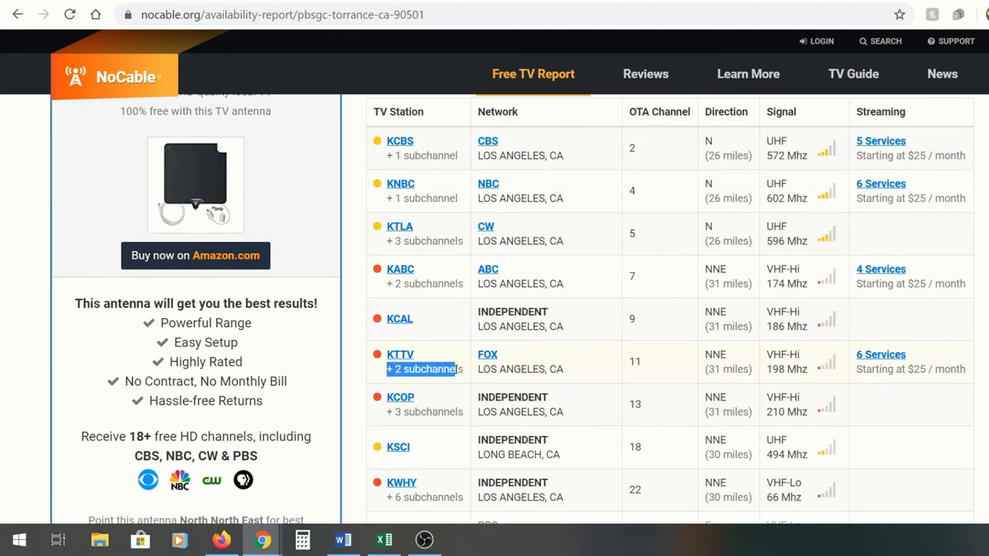
{"action": "left_click", "coordinate": [531, 383]}
{"action": "scroll", "coordinate": [553, 382], "scroll_direction": "up", "scroll_amount": 2}
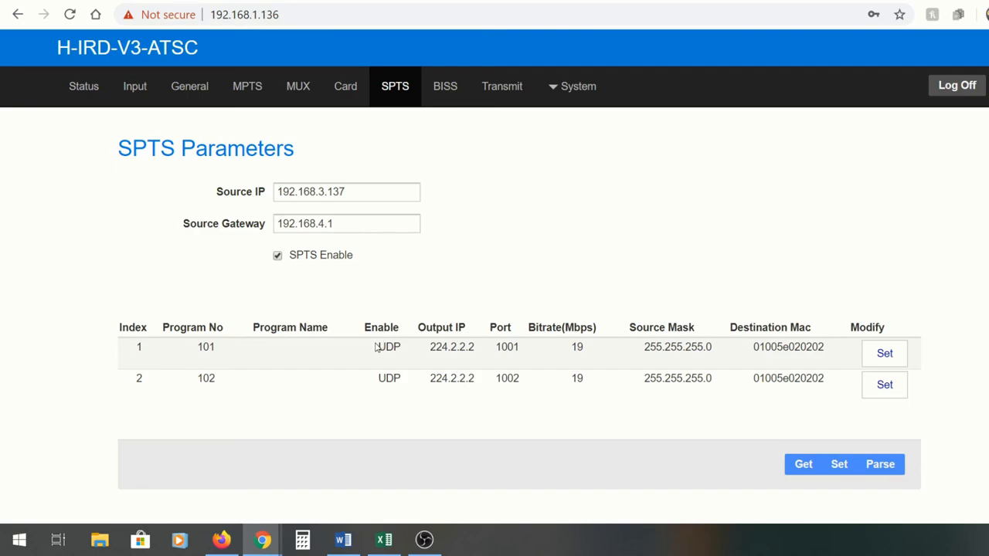
Highlight the UDP output rows, then review the MPTS and General settings pages
{"action": "left_click_drag", "start_coordinate": [375, 347], "coordinate": [709, 383]}
{"action": "left_click", "coordinate": [470, 248]}
{"action": "left_click", "coordinate": [247, 86]}
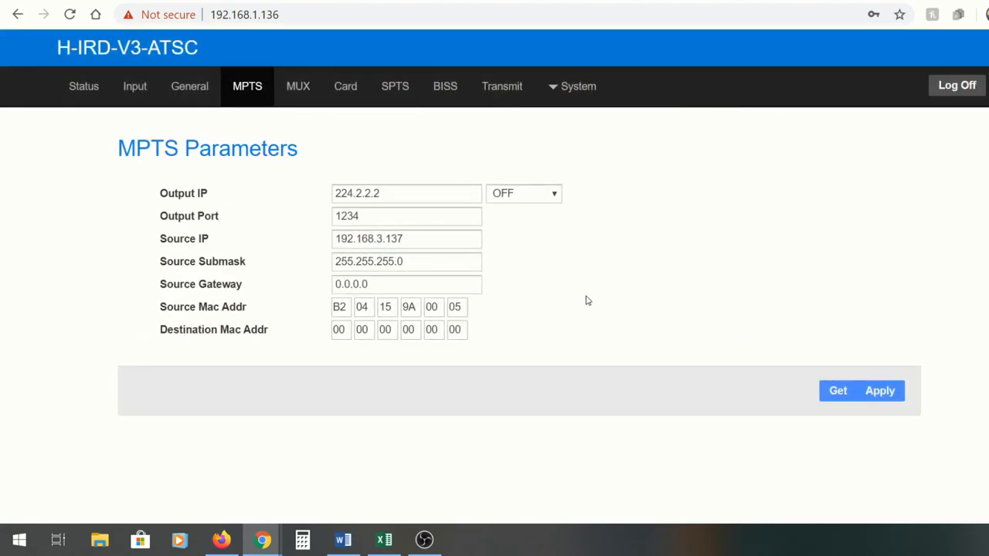
{"action": "left_click", "coordinate": [189, 86]}
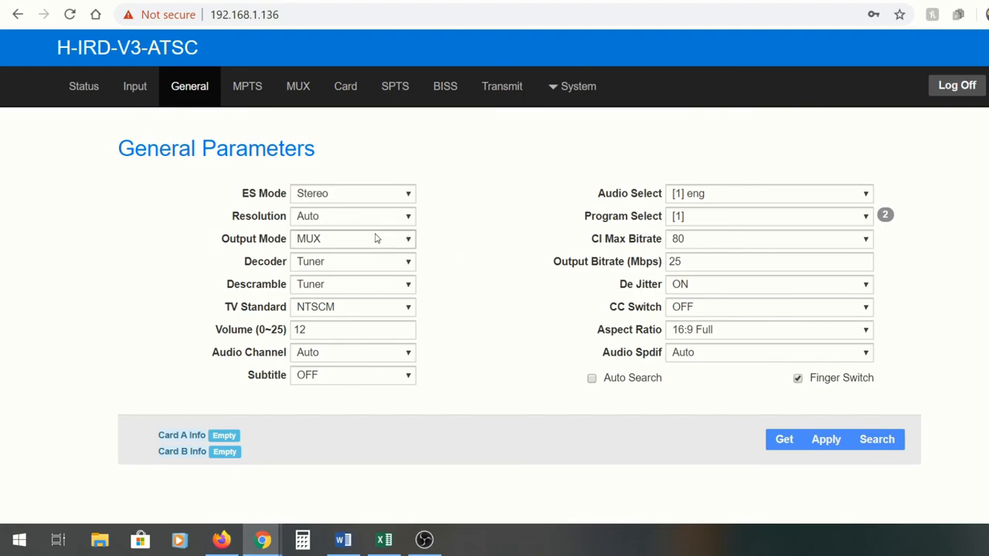
Review the Decoder source and Output Mode choices keeping MUX, then check Input lock and Status at 19.157 Mbps
{"action": "left_click", "coordinate": [355, 262]}
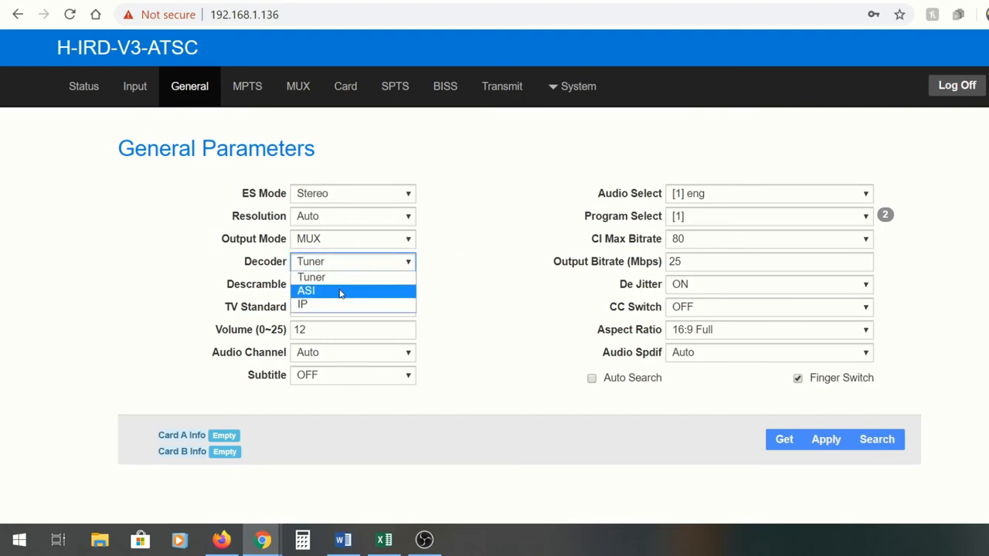
{"action": "left_click", "coordinate": [378, 240]}
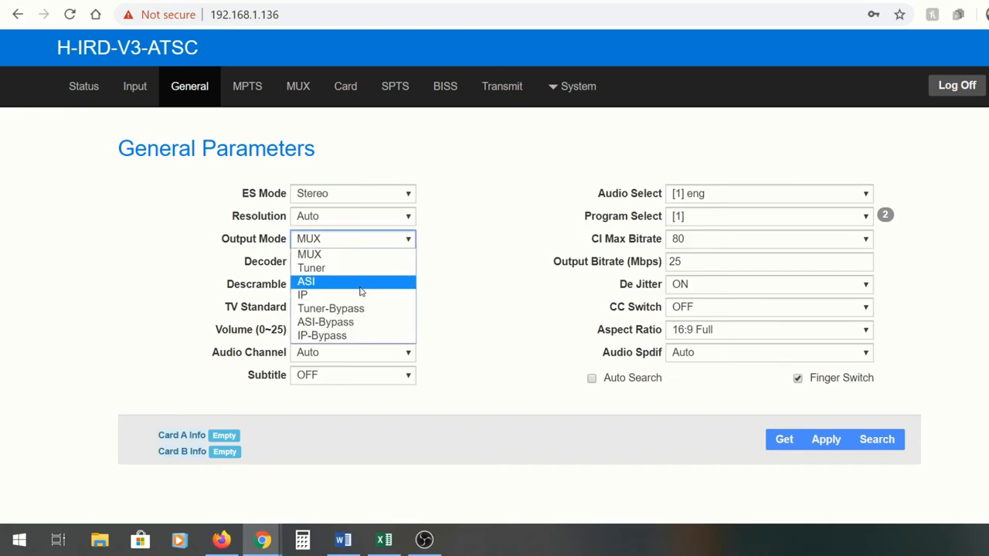
{"action": "left_click", "coordinate": [461, 320]}
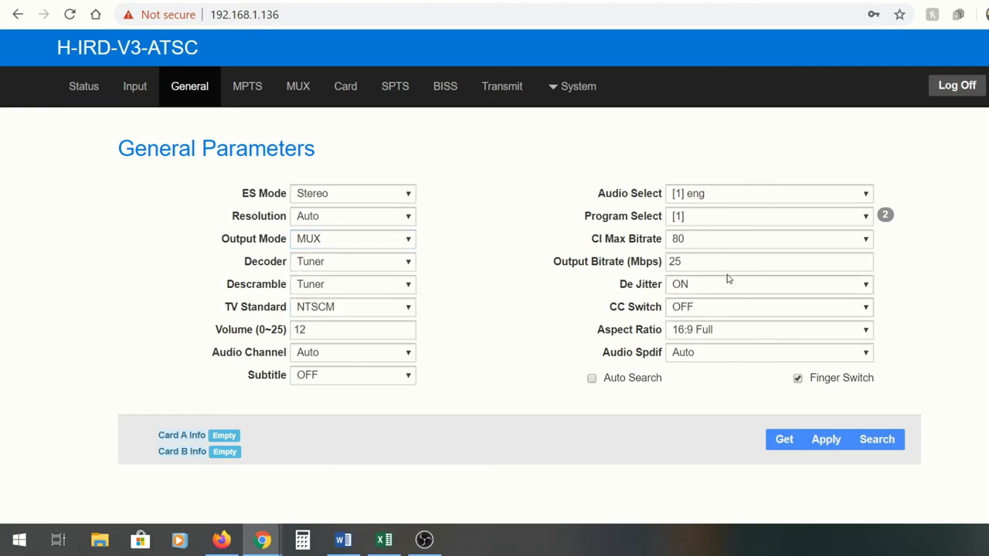
{"action": "left_click", "coordinate": [131, 87]}
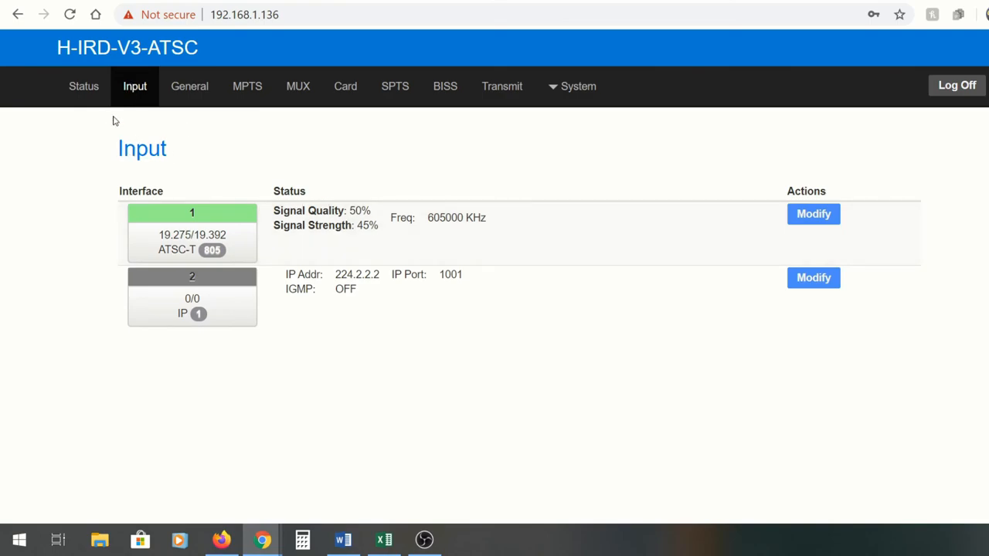
{"action": "left_click", "coordinate": [84, 86]}
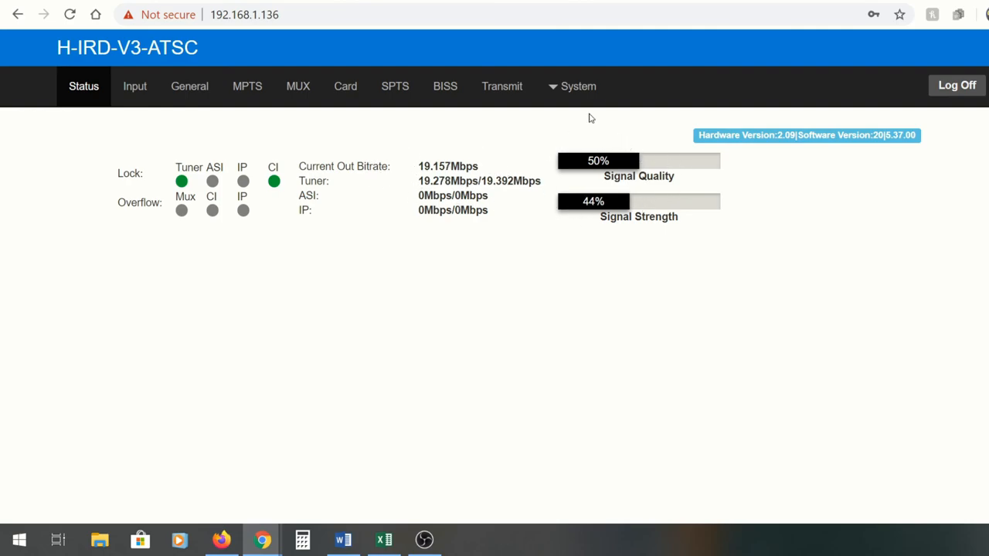
Browse the Thor Broadcast RF Decoders list to the ATSC off-air IRD's rear panel photo, then return to the homepage
{"action": "key", "text": "ctrl+Tab"}
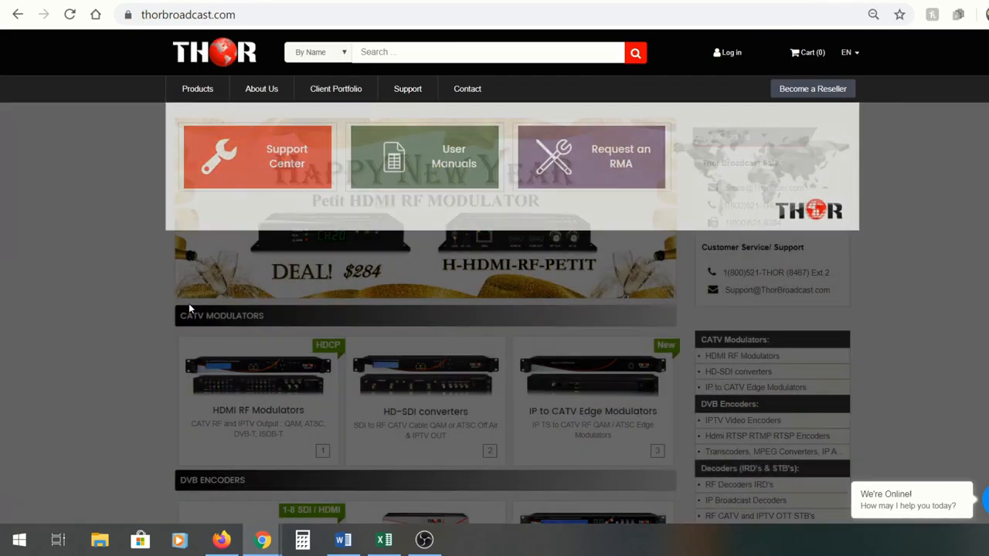
{"action": "scroll", "coordinate": [249, 330], "scroll_direction": "down", "scroll_amount": 5}
{"action": "scroll", "coordinate": [249, 331], "scroll_direction": "down", "scroll_amount": 2}
{"action": "left_click", "coordinate": [266, 228]}
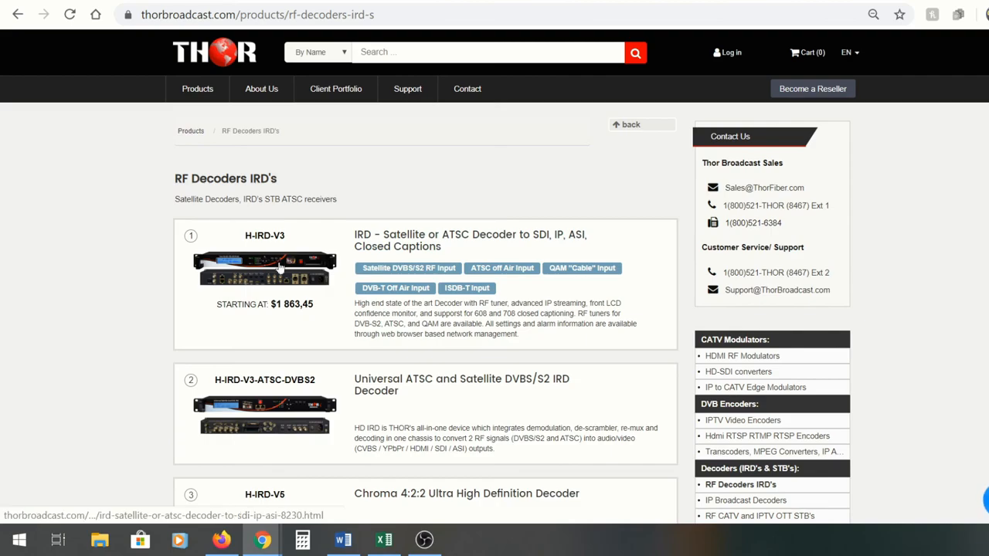
{"action": "left_click", "coordinate": [500, 268]}
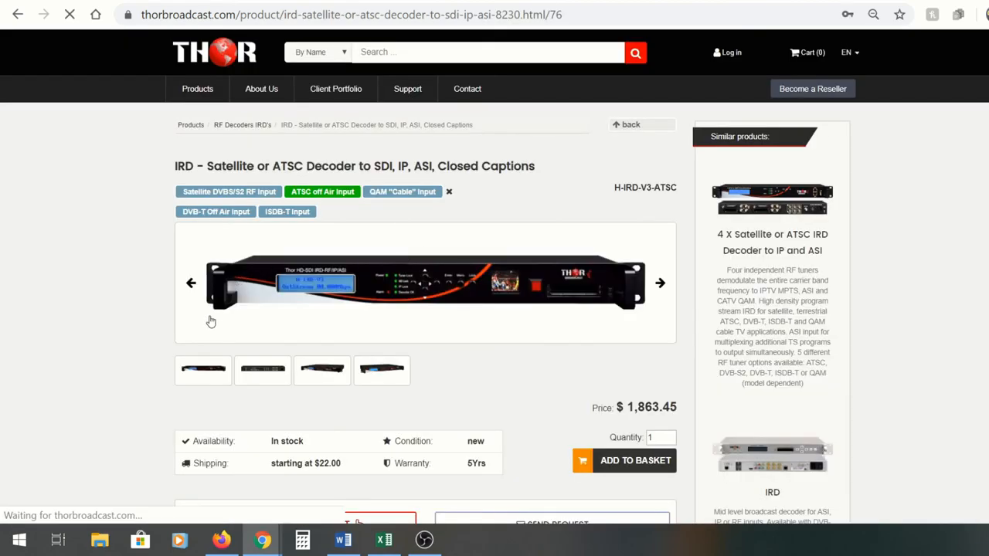
{"action": "left_click", "coordinate": [263, 370]}
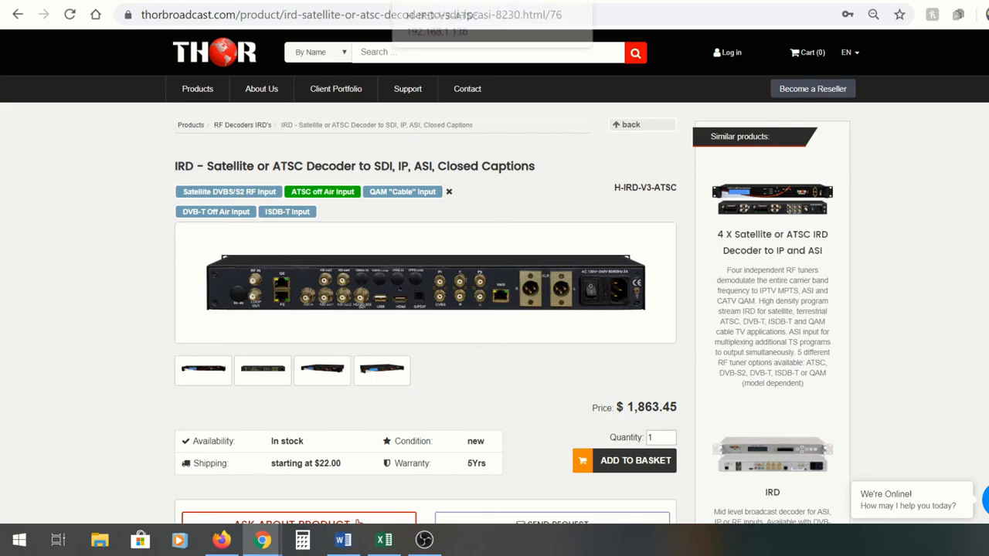
{"action": "left_click", "coordinate": [440, 2]}
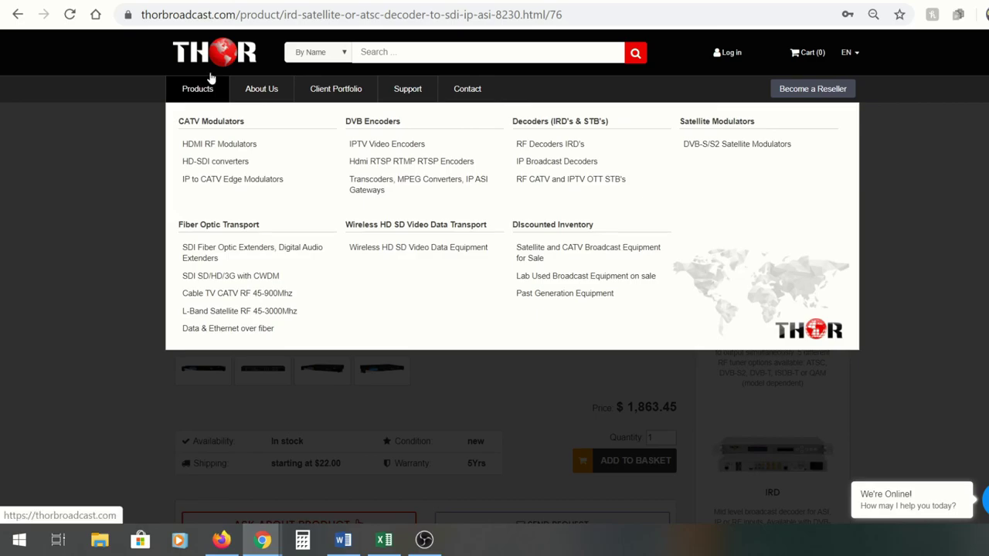
{"action": "left_click", "coordinate": [197, 88]}
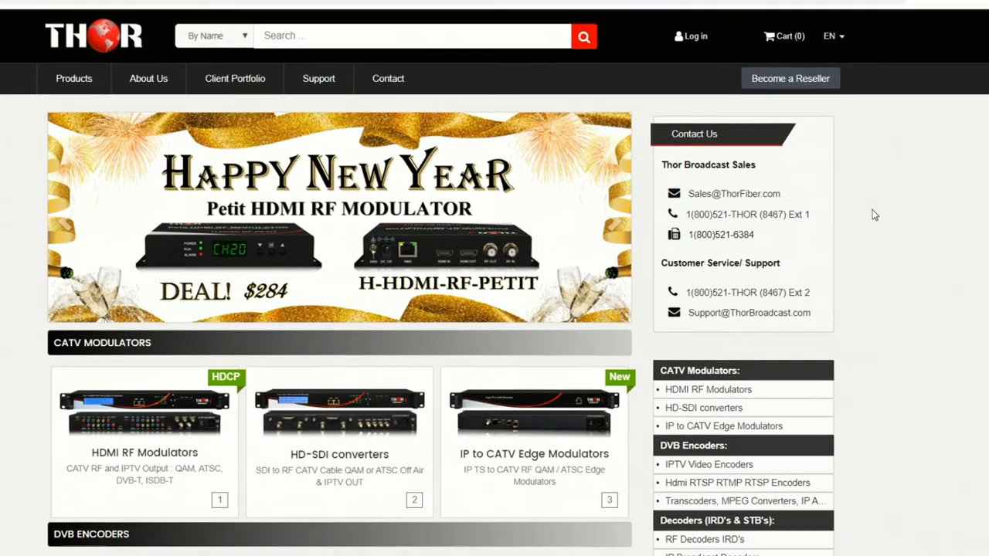